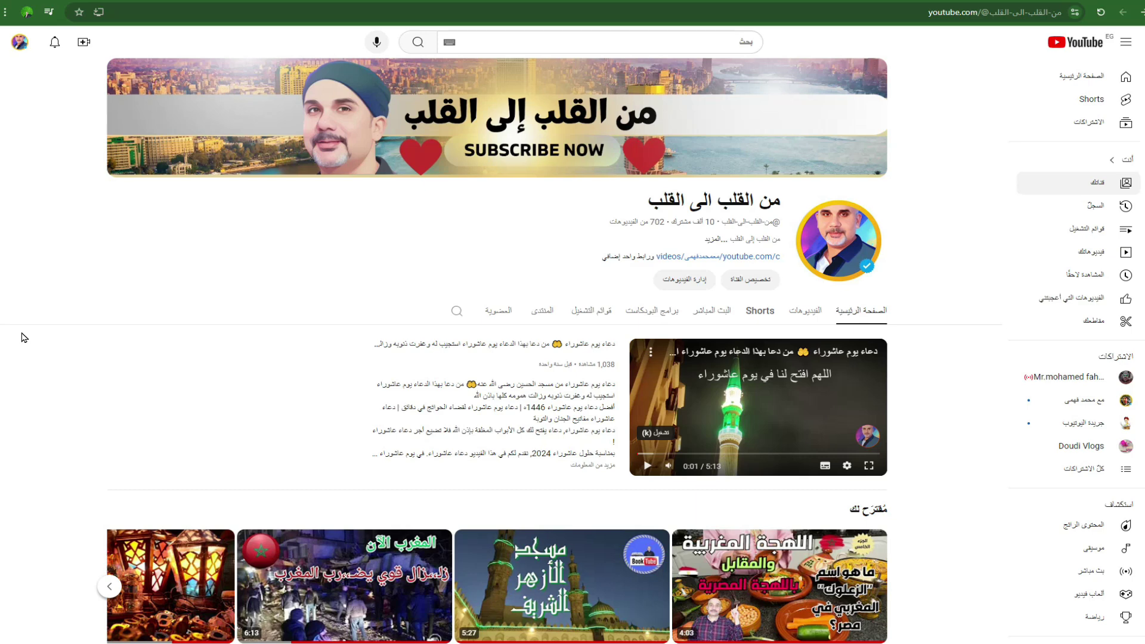
# Open the channel's audio library in YouTube Studio and download the track Sands of time.
pyautogui.click(21, 43)
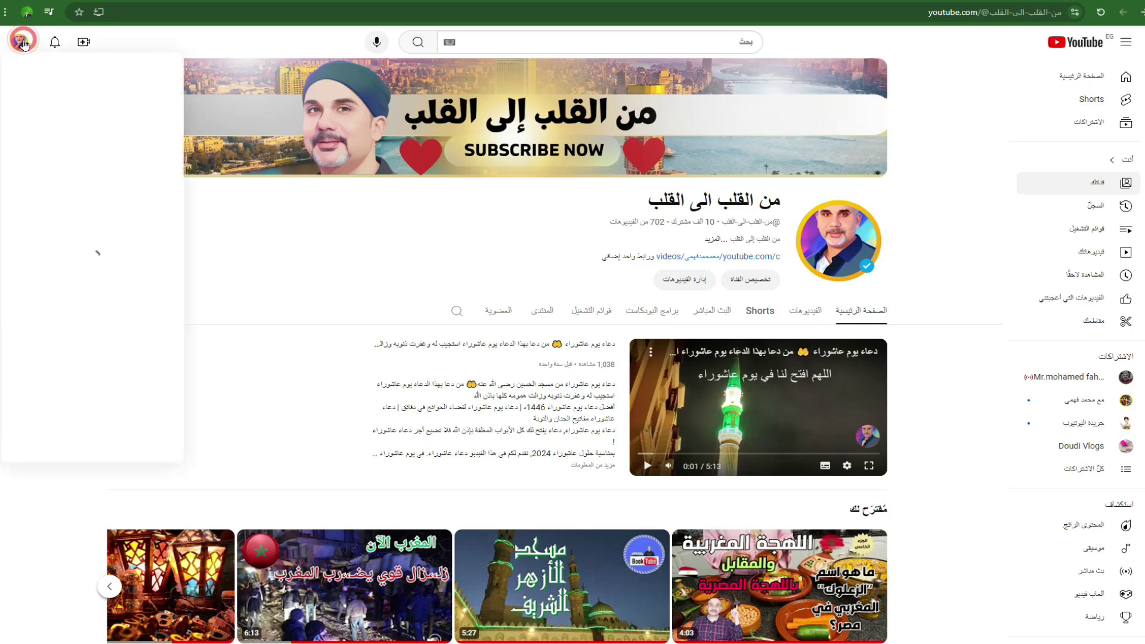
pyautogui.click(113, 207)
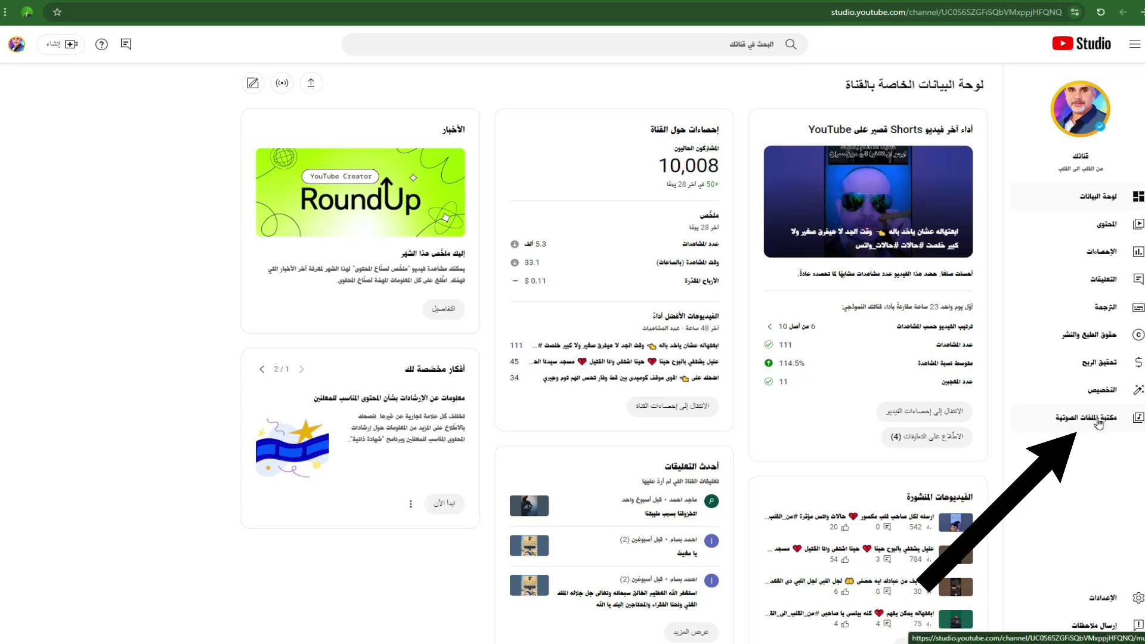
pyautogui.click(1099, 423)
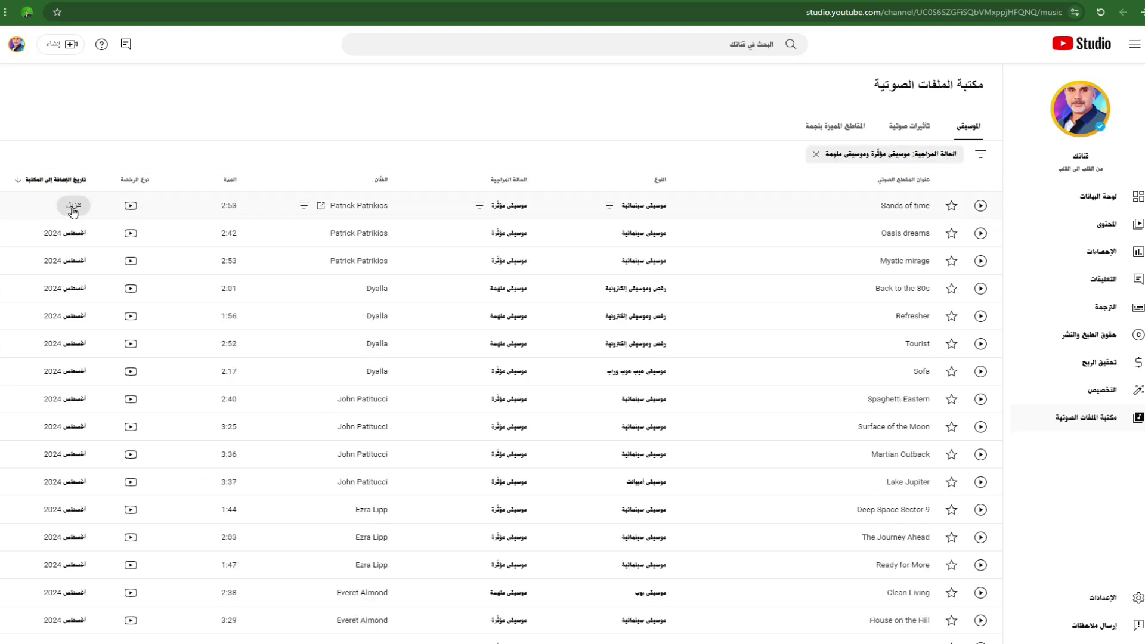
pyautogui.click(74, 205)
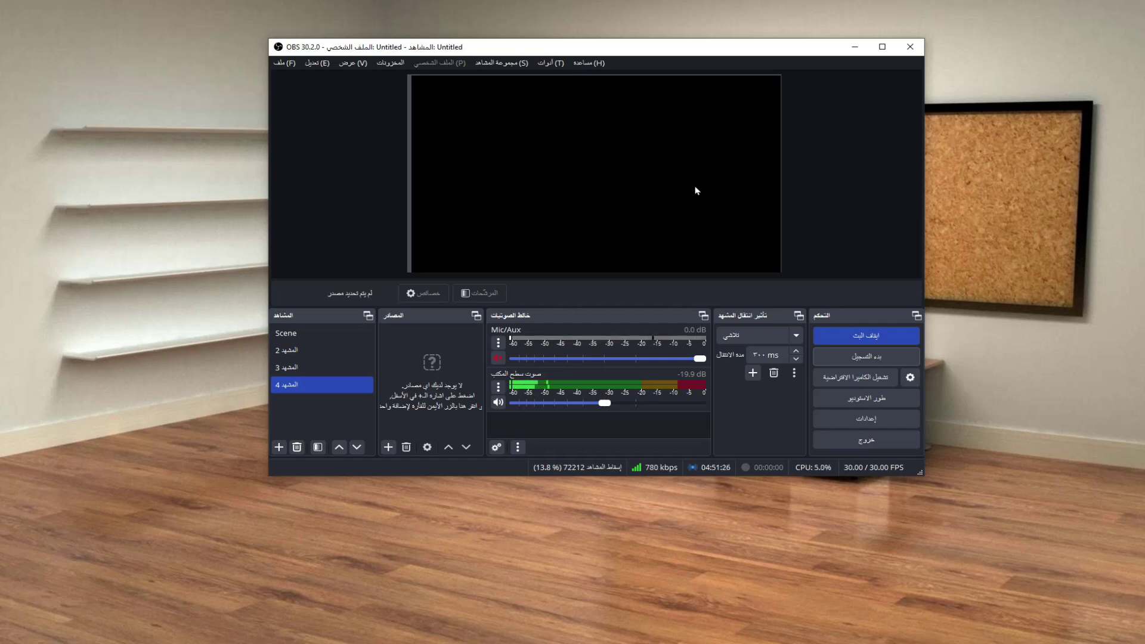
# Switch to OBS and add a new display capture source to scene المشهد 4.
pyautogui.click(882, 47)
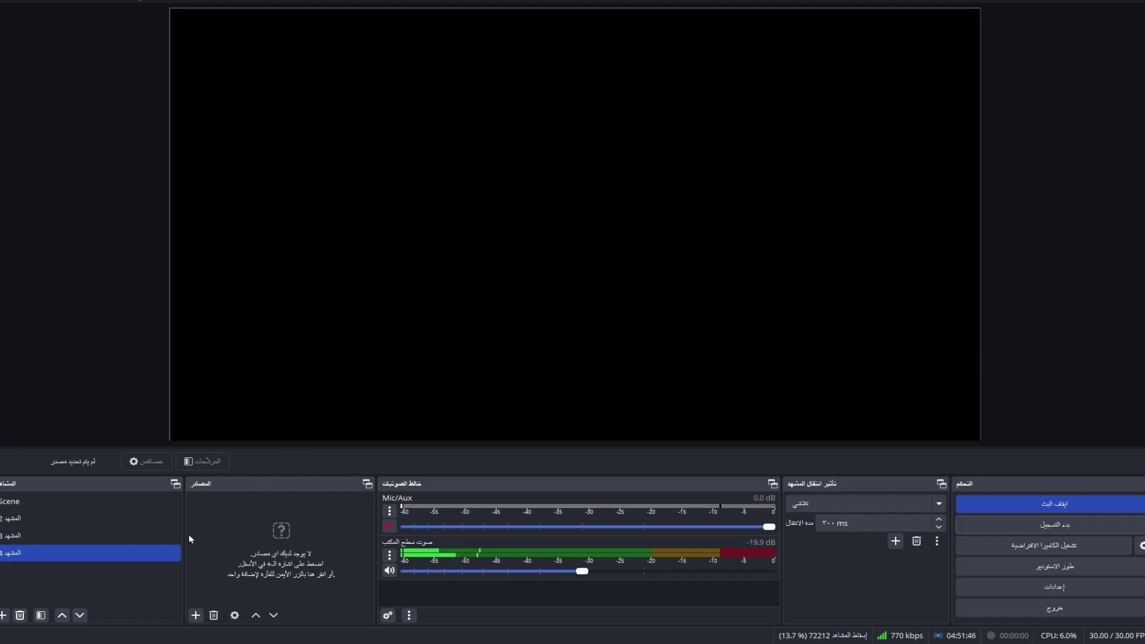
pyautogui.click(195, 616)
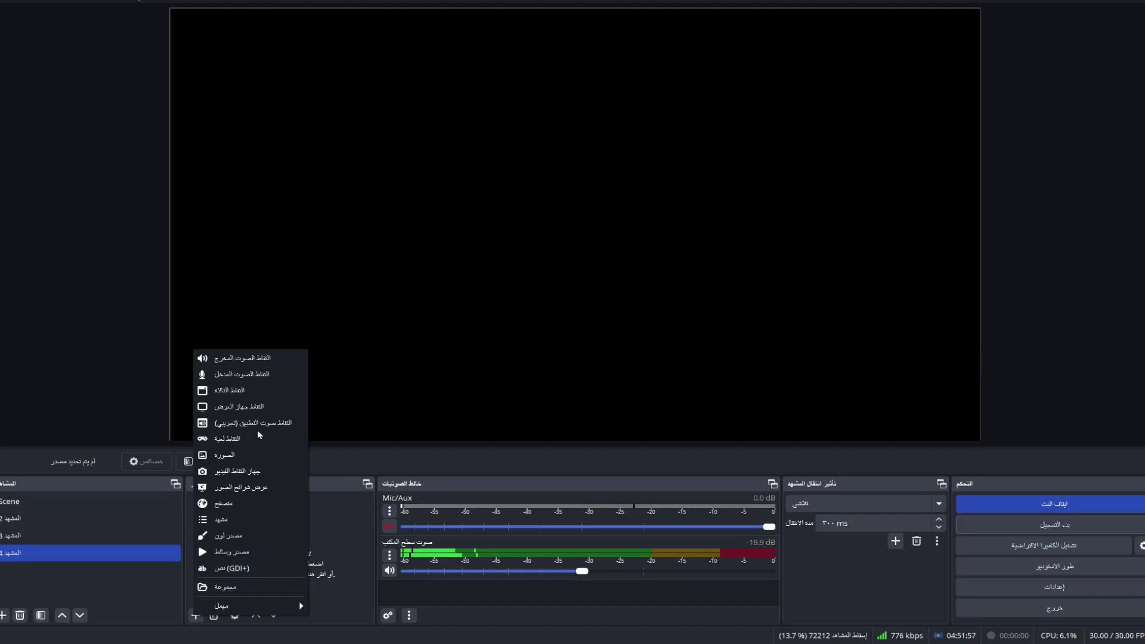
pyautogui.click(244, 410)
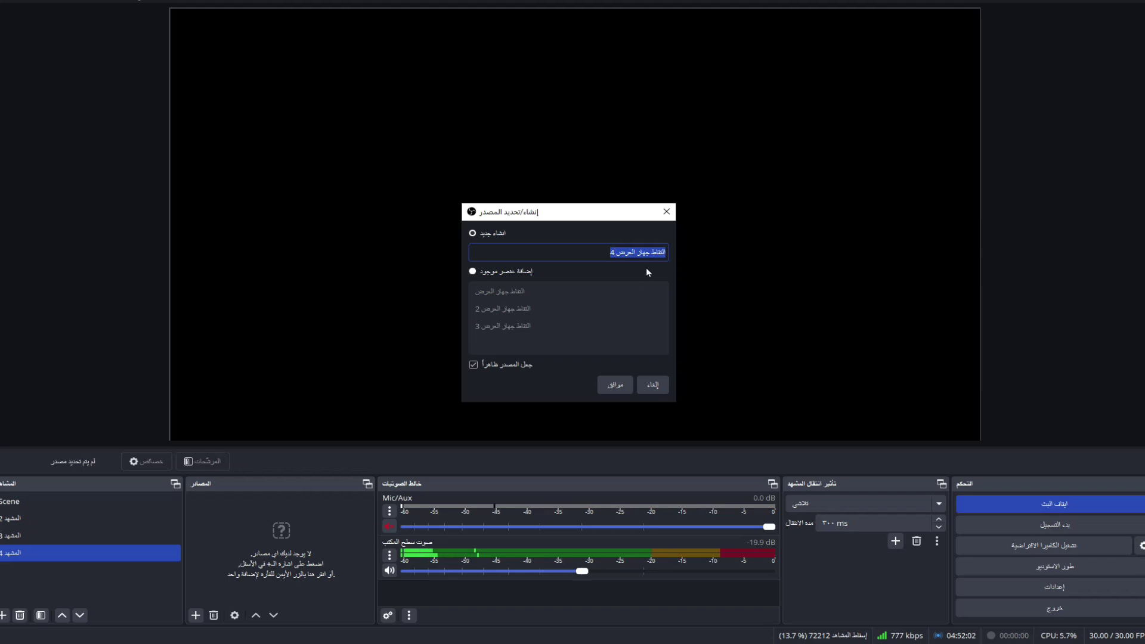
pyautogui.click(611, 386)
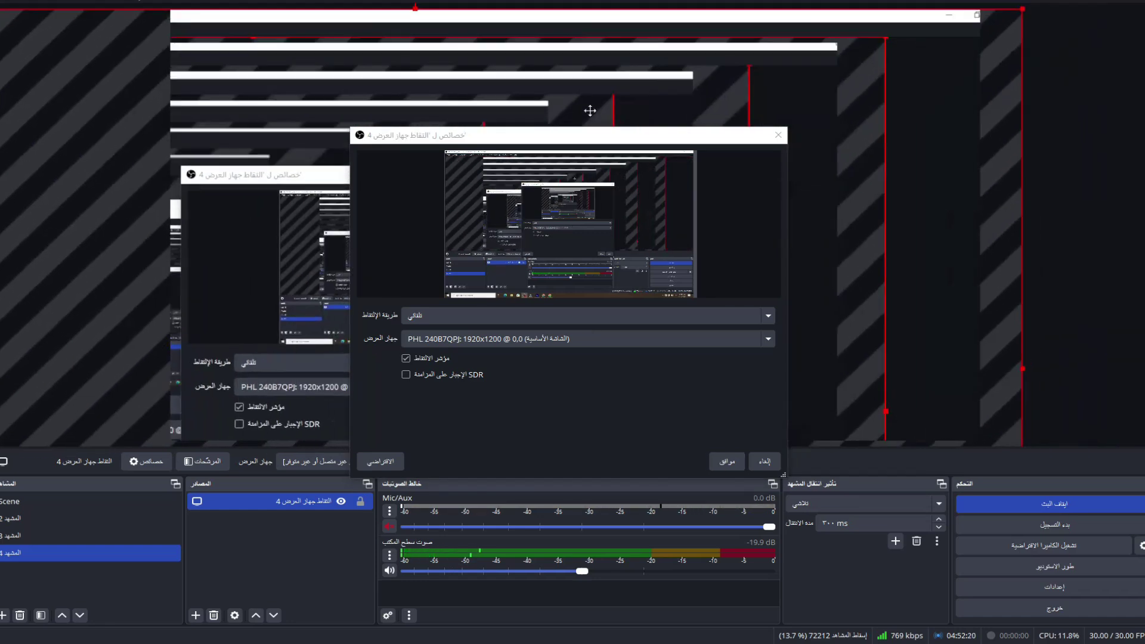
pyautogui.moveTo(1002, 13); pyautogui.dragTo(594, 203)
pyautogui.hotkey('ctrl', 'z')
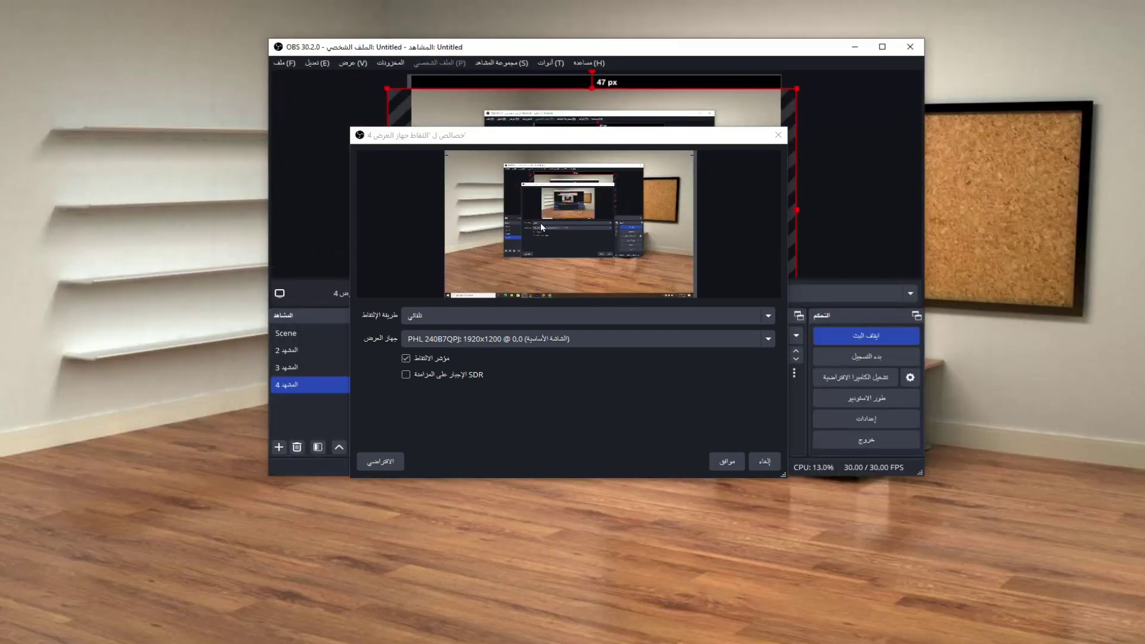
pyautogui.press('Escape')
# Reposition and scale the display capture in the preview until it spans the full canvas width from the upper-left corner.
pyautogui.moveTo(779, 240); pyautogui.dragTo(696, 167)
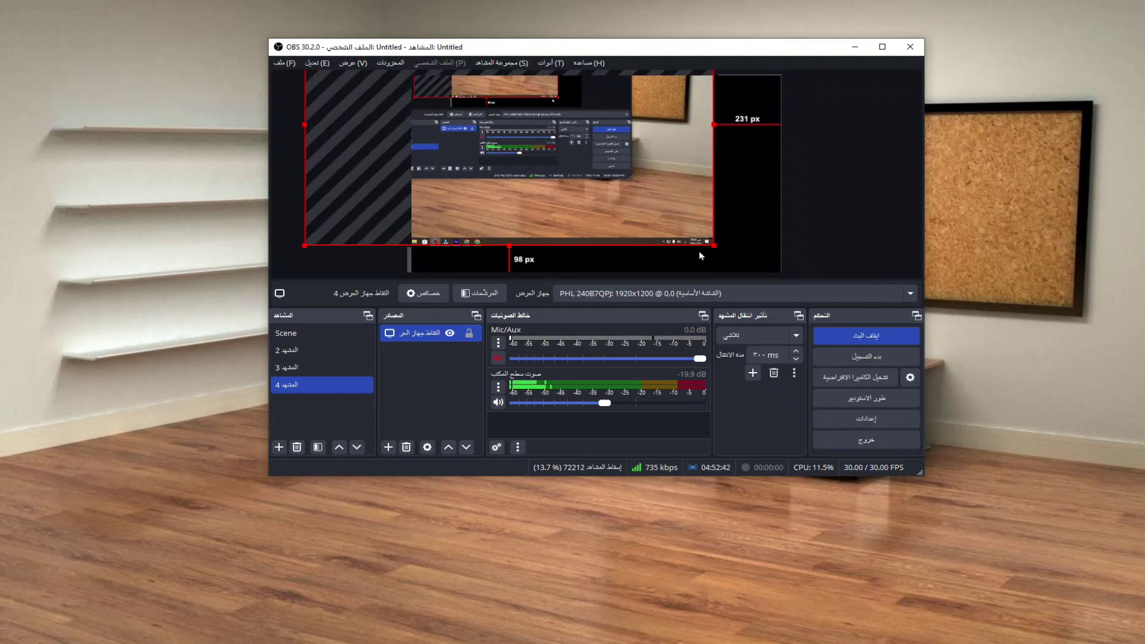
pyautogui.moveTo(716, 247); pyautogui.dragTo(601, 179)
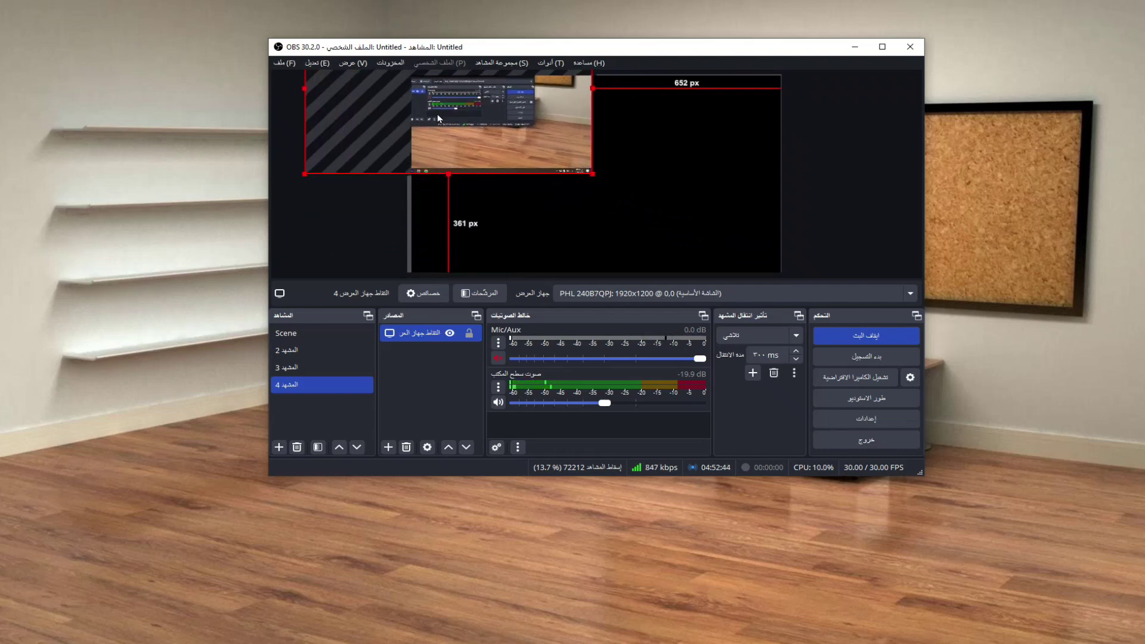
pyautogui.moveTo(438, 113); pyautogui.dragTo(539, 186)
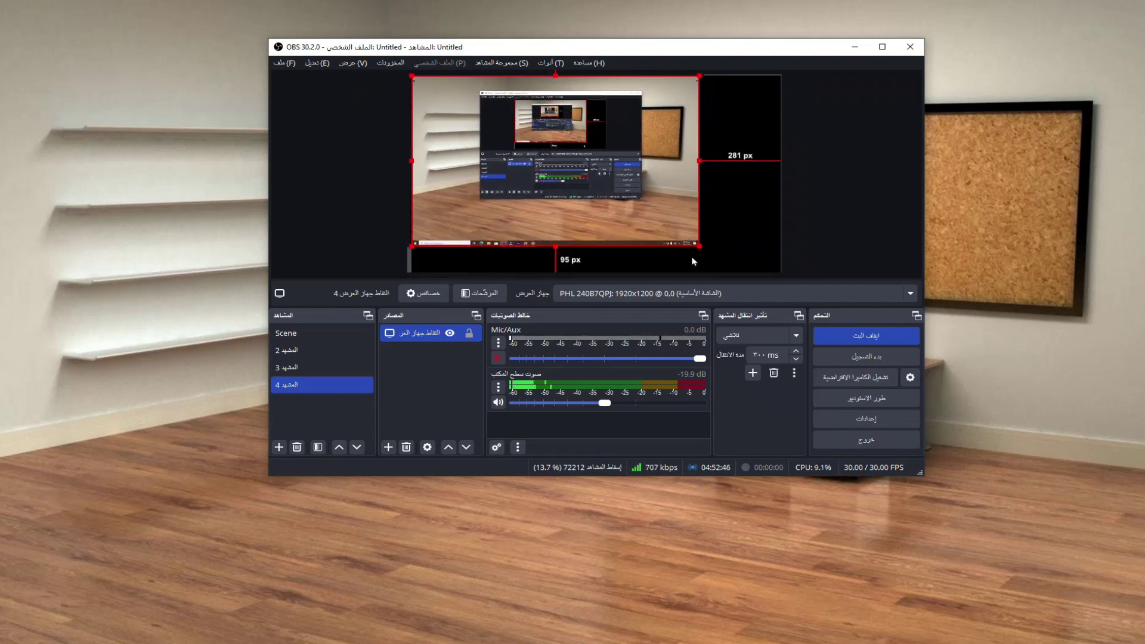
pyautogui.moveTo(699, 245); pyautogui.dragTo(780, 272)
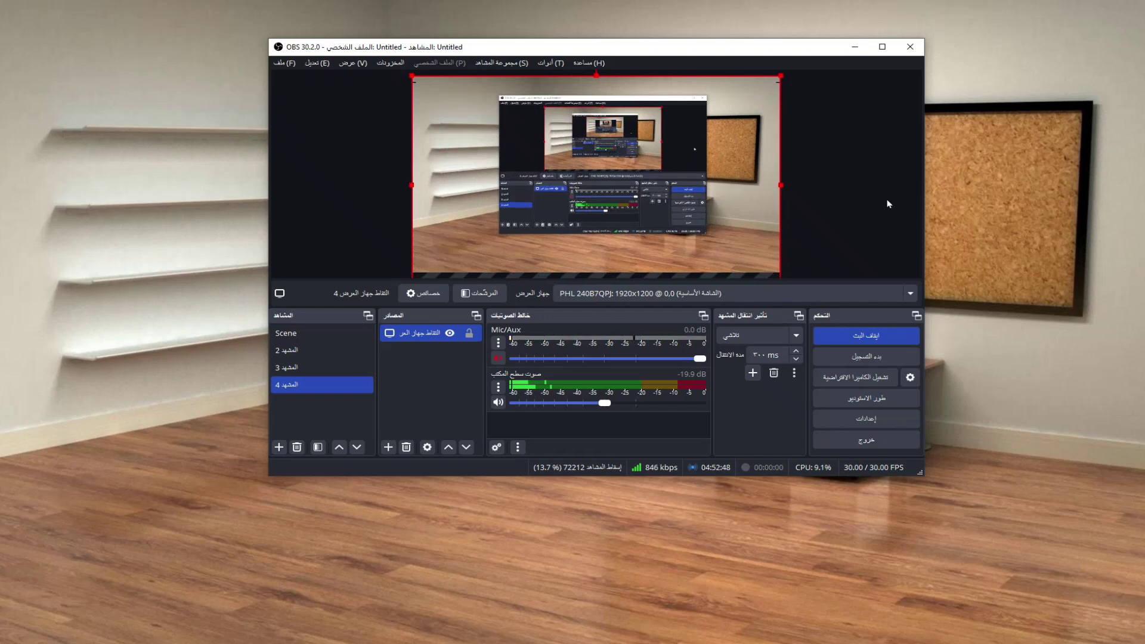
# Deselect the display capture, check its preview against the open Livecounts.xyz browser page, and return to the desktop.
pyautogui.click(868, 204)
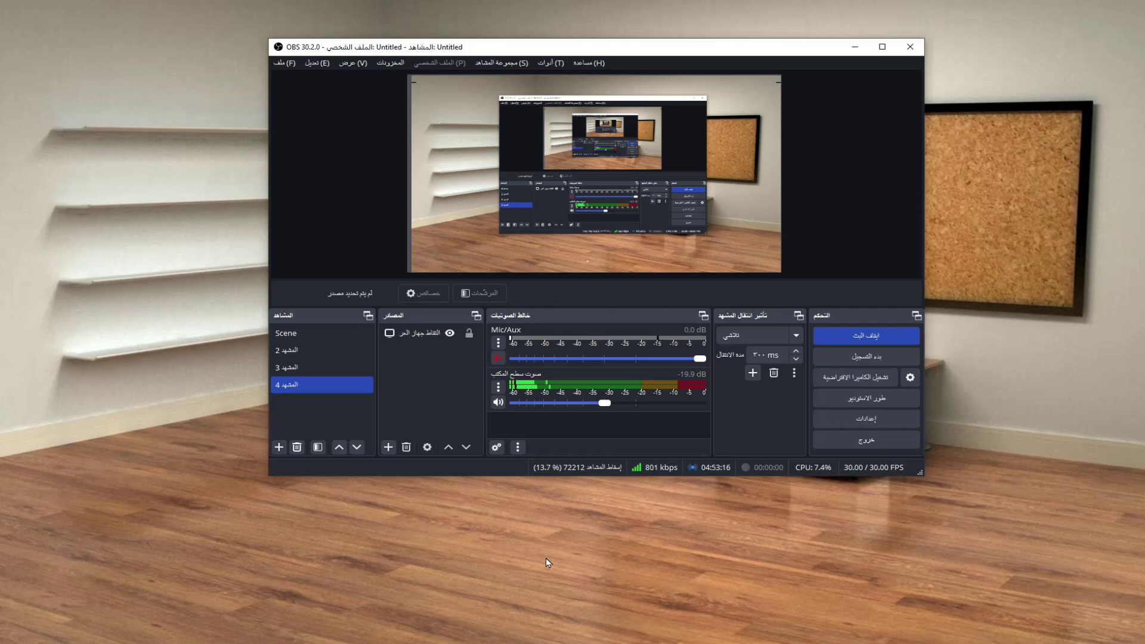
pyautogui.click(480, 632)
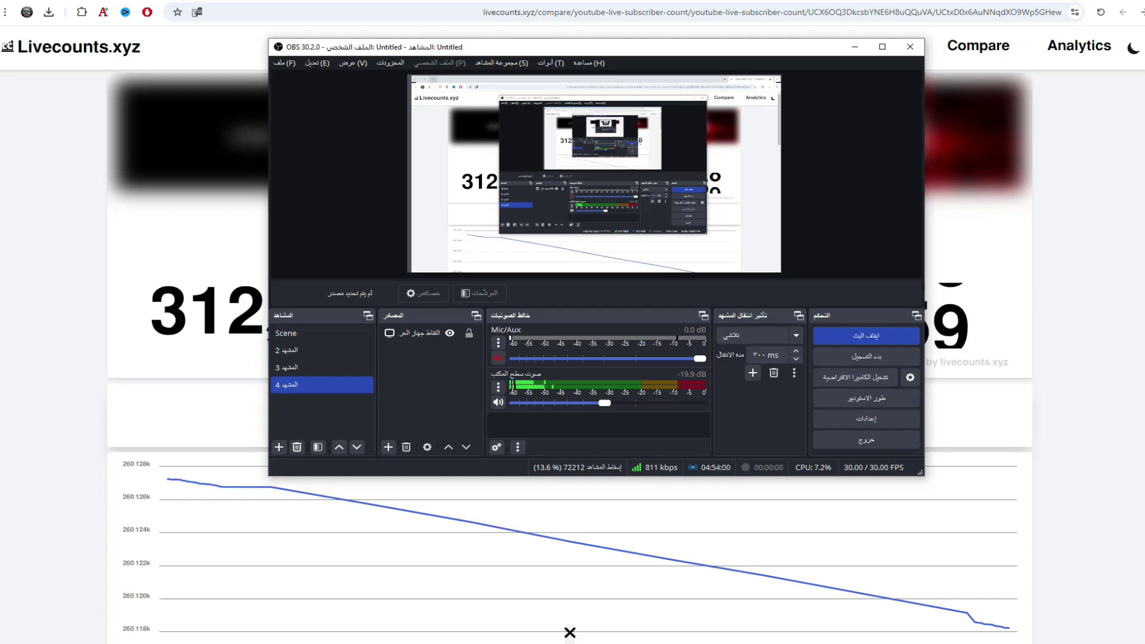
pyautogui.press('super+d')
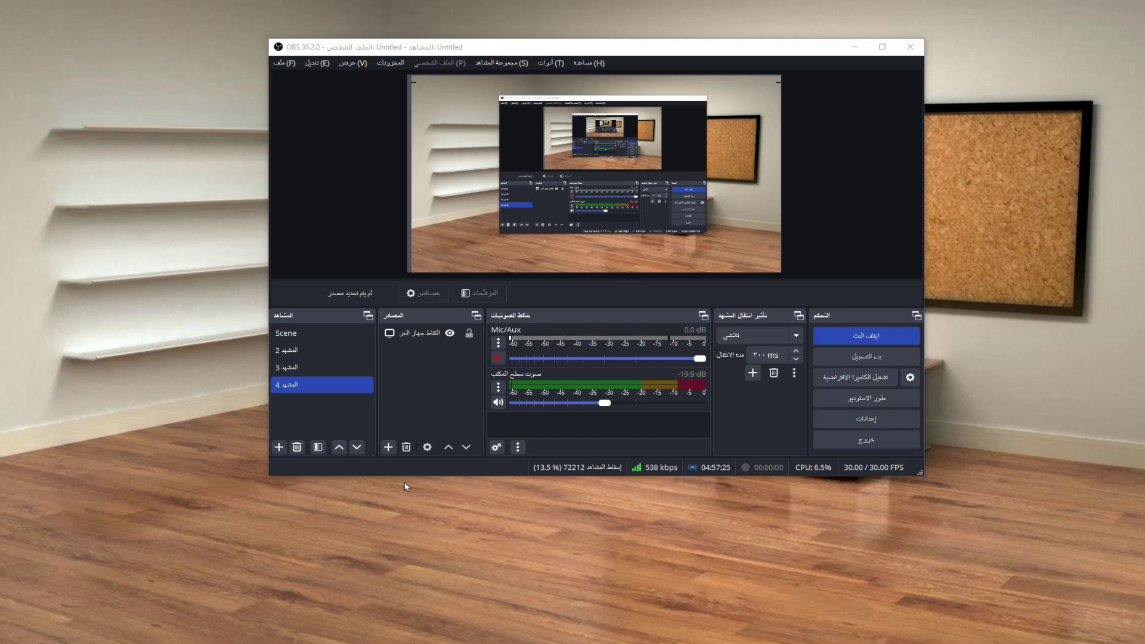
# Add a new browser source to scene المشهد 4.
pyautogui.click(389, 450)
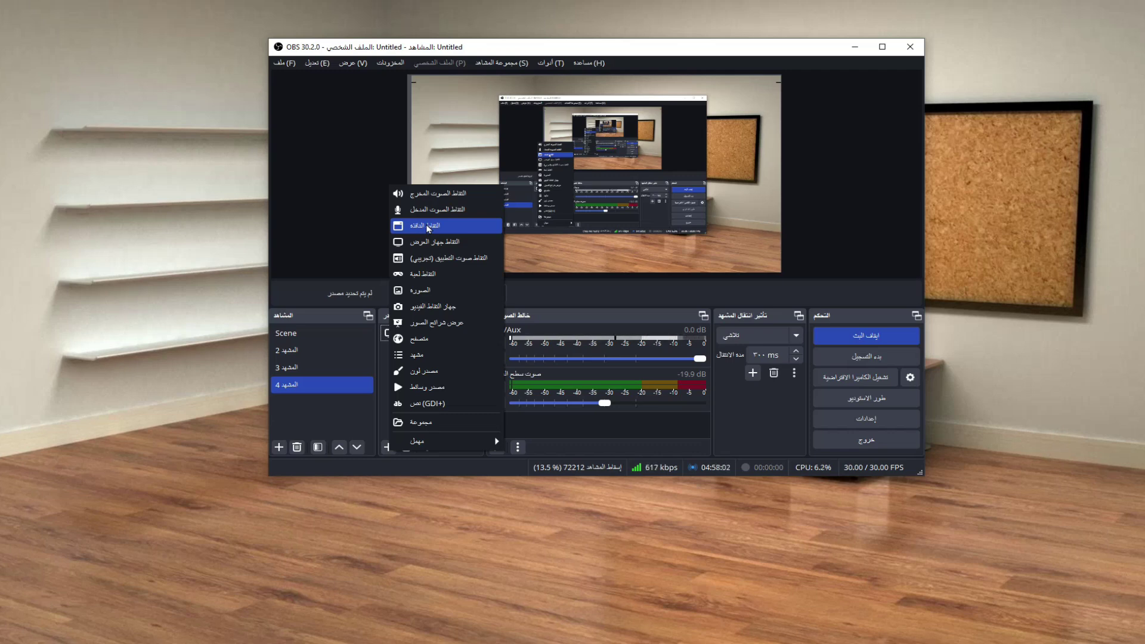
pyautogui.click(420, 339)
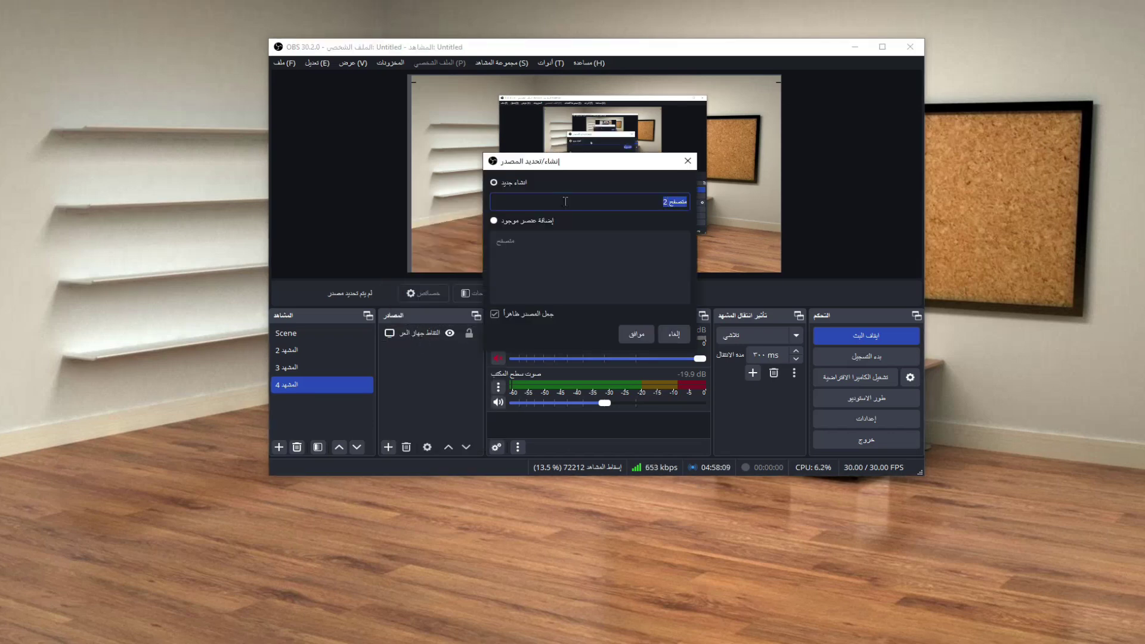
pyautogui.click(636, 334)
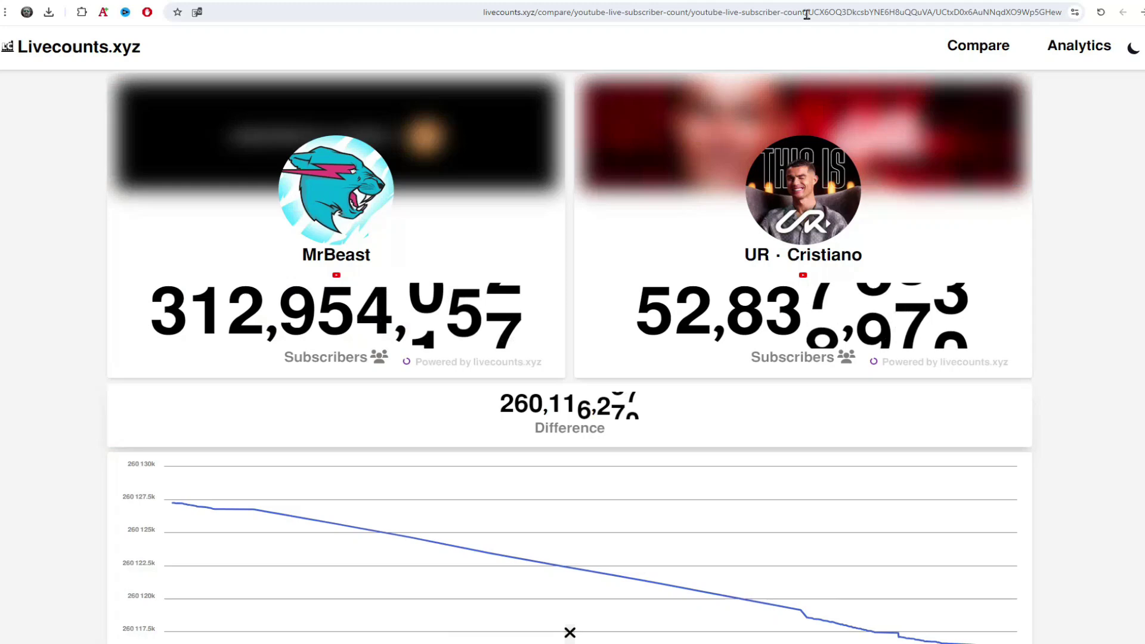
# Copy the Livecounts.xyz comparison address for MrBeast and UR · Cristiano from the web browser and set it as the new browser source's URL.
pyautogui.click(806, 15)
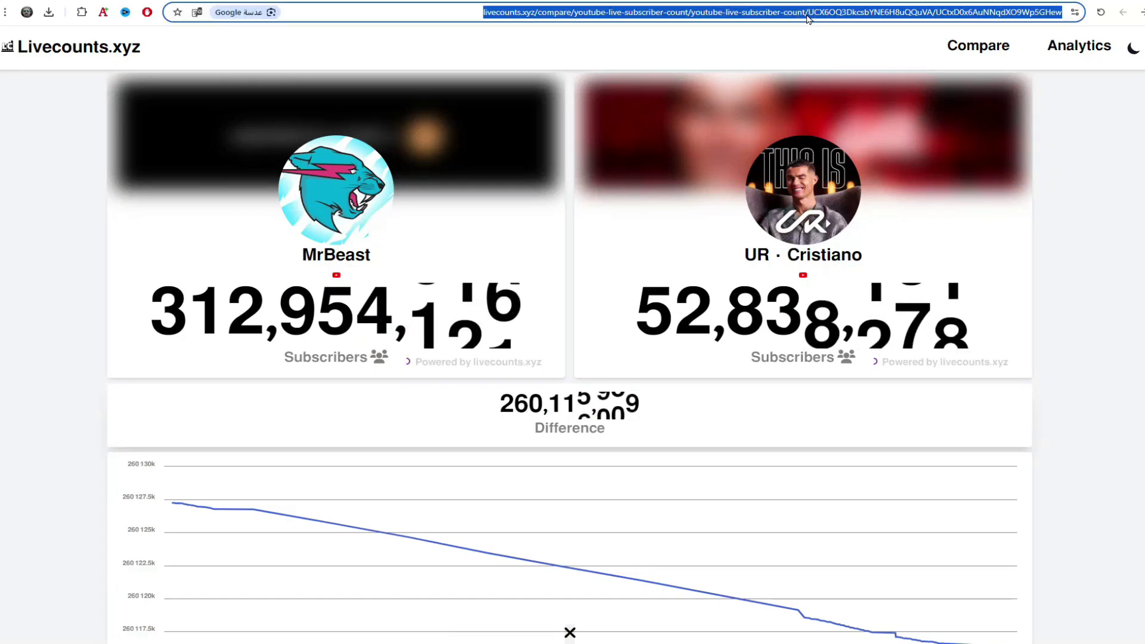
pyautogui.rightClick(806, 16)
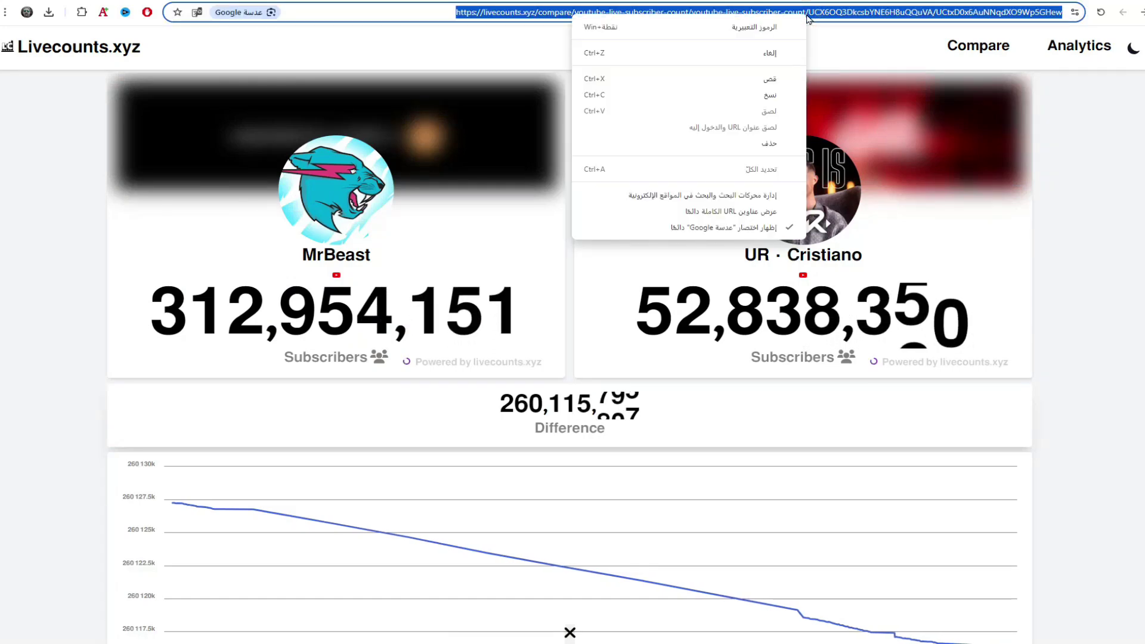
pyautogui.click(758, 95)
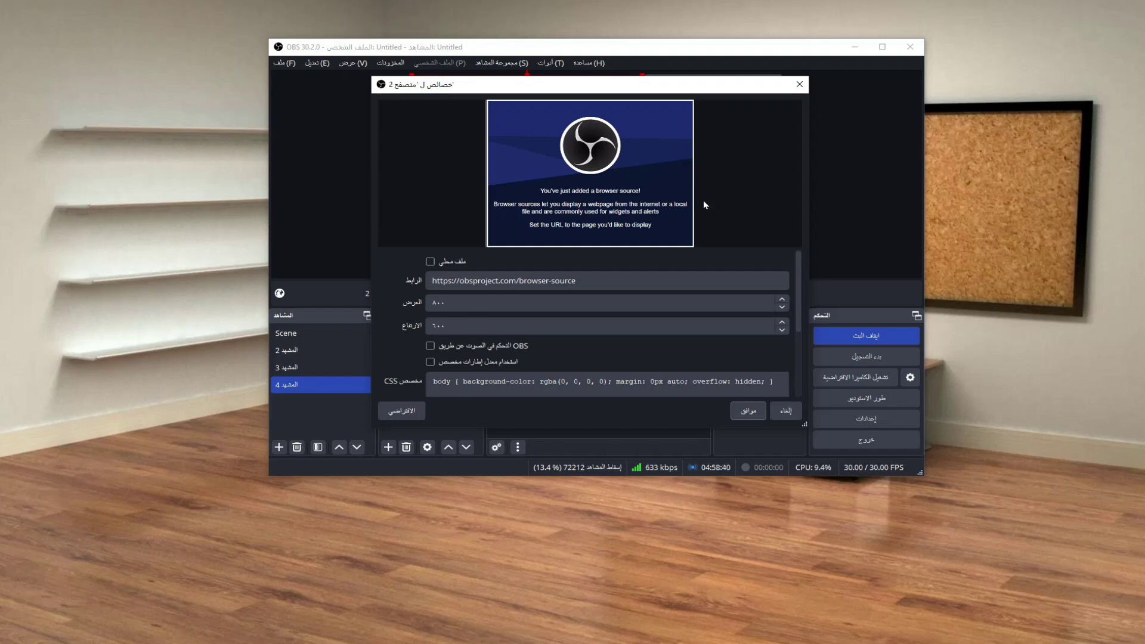
pyautogui.tripleClick(504, 280)
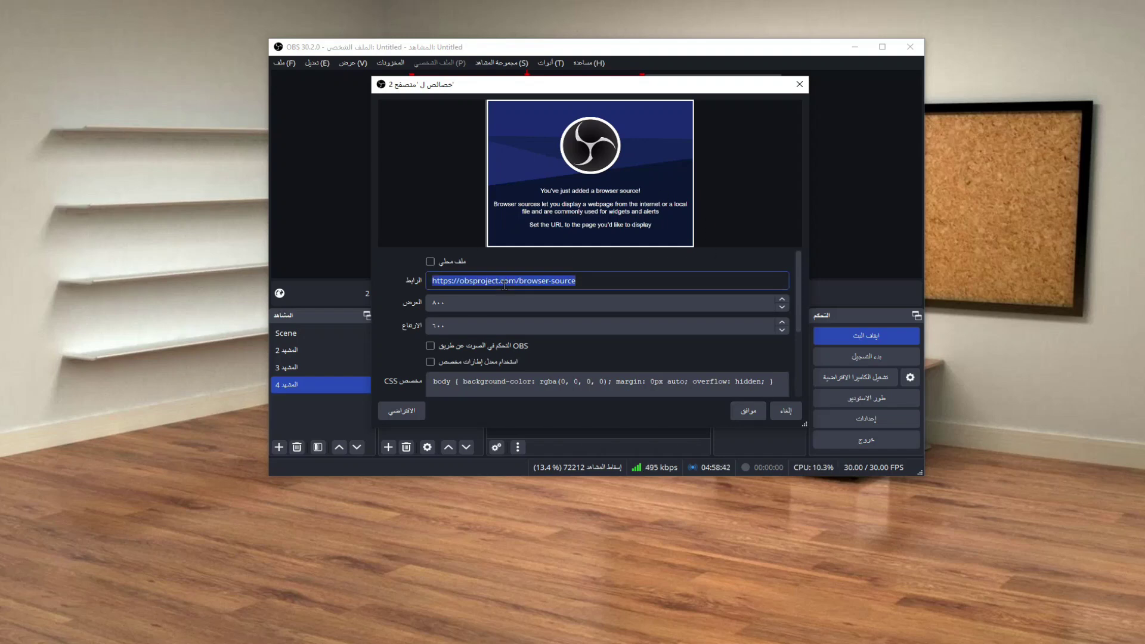
pyautogui.rightClick(505, 288)
pyautogui.click(528, 361)
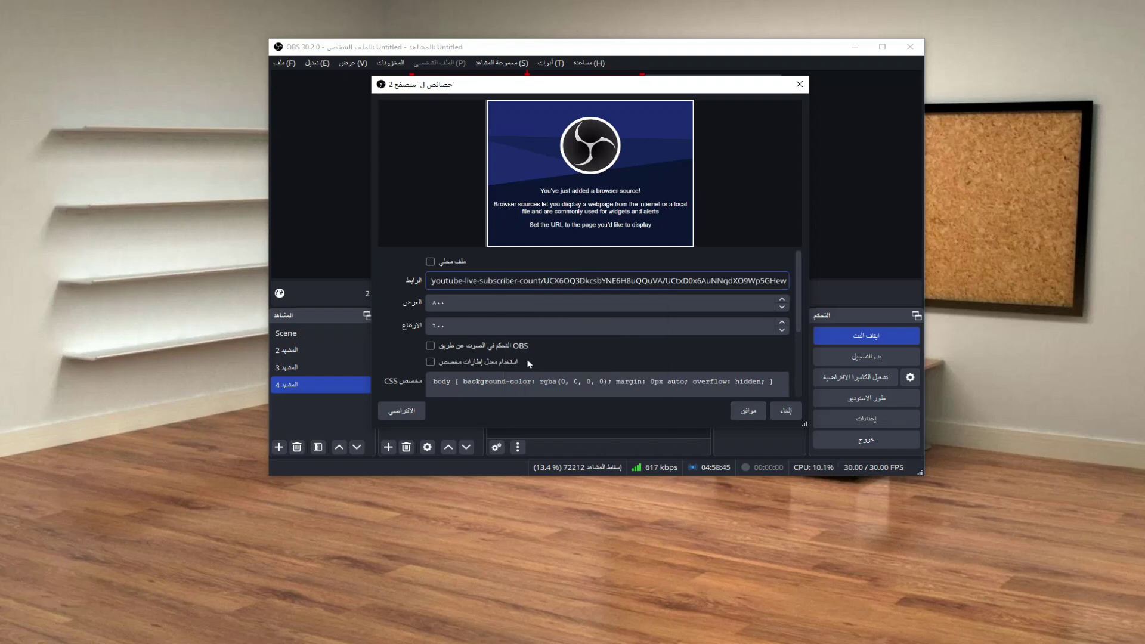
pyautogui.click(750, 411)
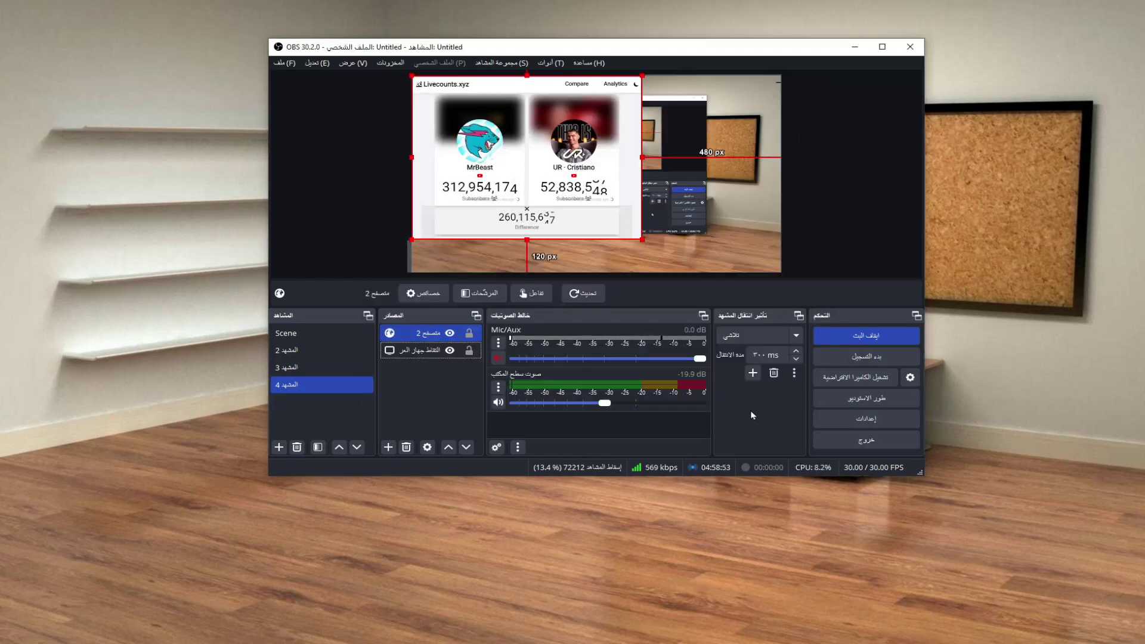
# Enlarge the browser source to the full canvas width and shift it up so both subscriber counts fit in the frame.
pyautogui.moveTo(641, 239); pyautogui.dragTo(781, 334)
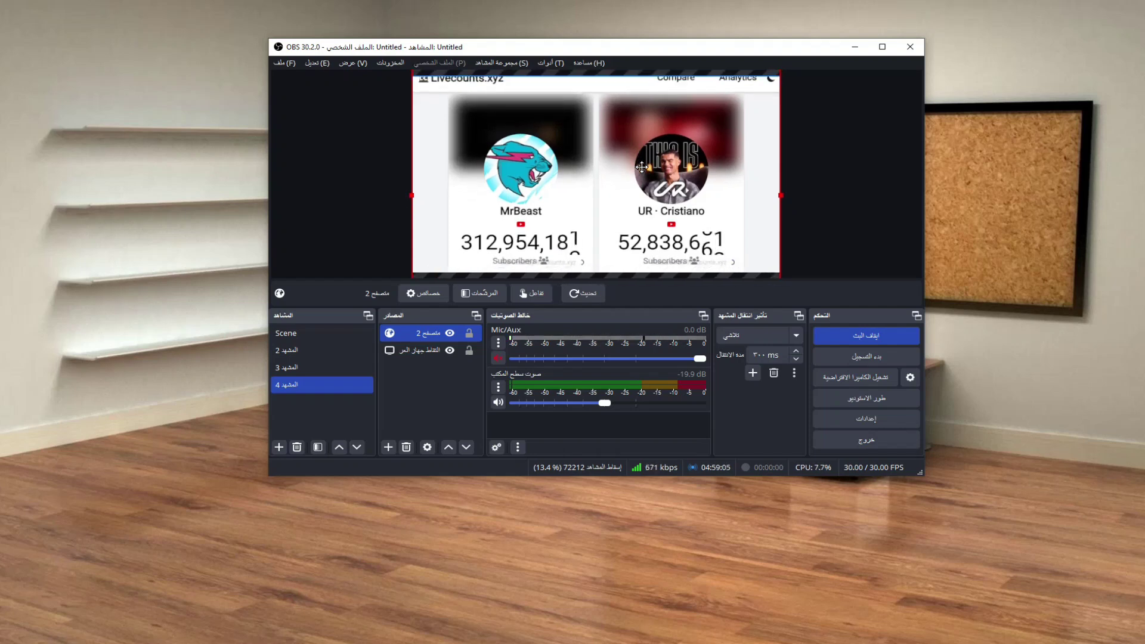
pyautogui.moveTo(644, 179); pyautogui.dragTo(641, 156)
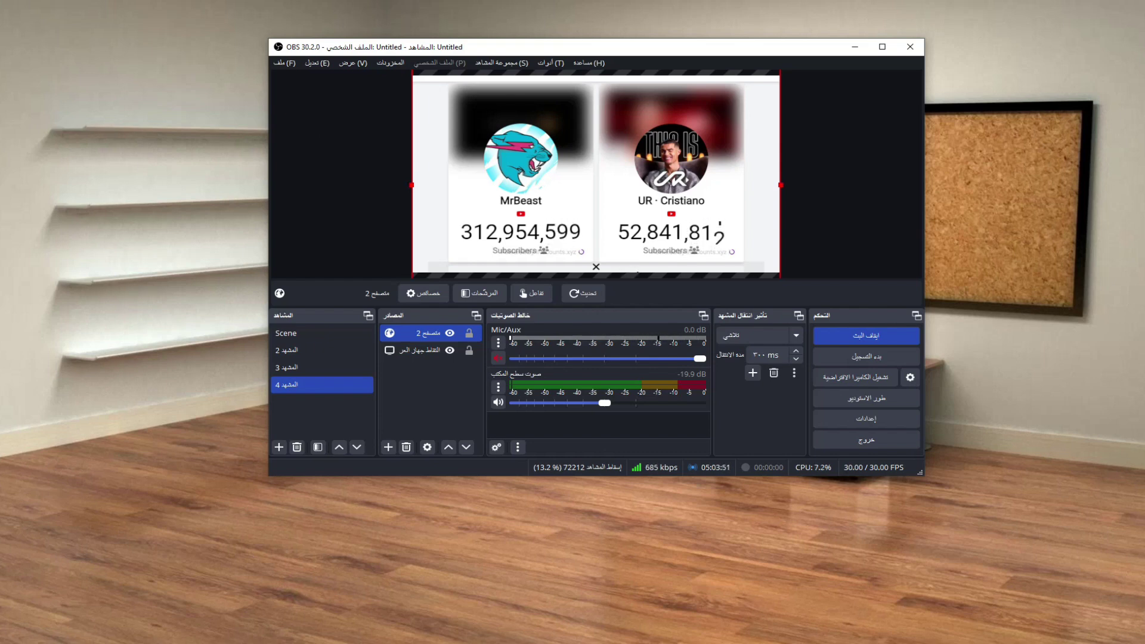
pyautogui.click(859, 48)
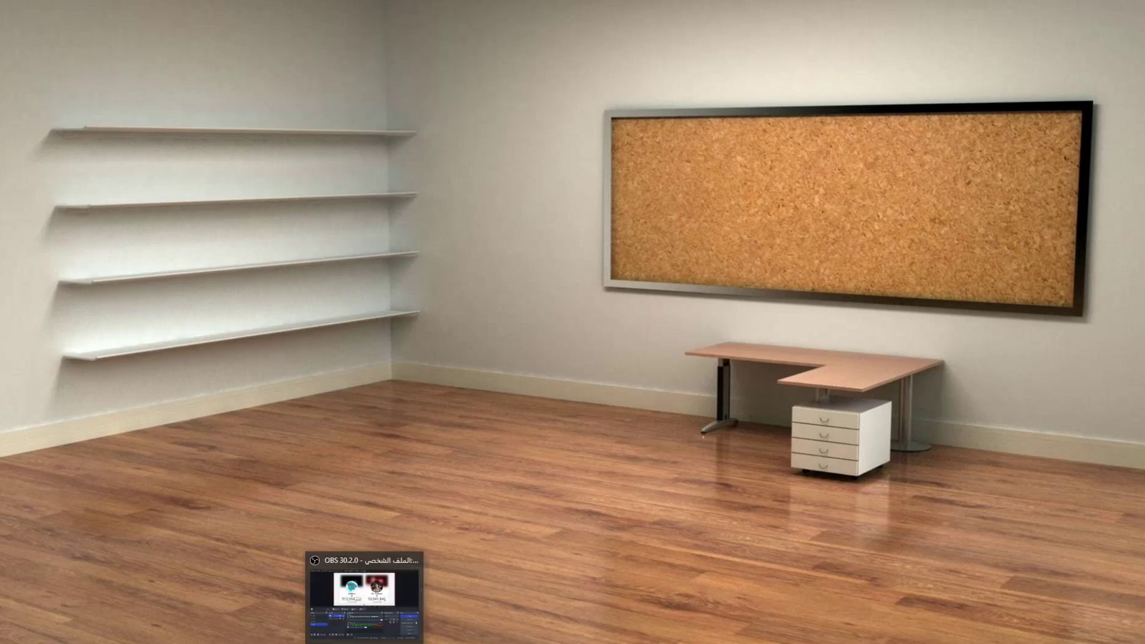
pyautogui.click(365, 633)
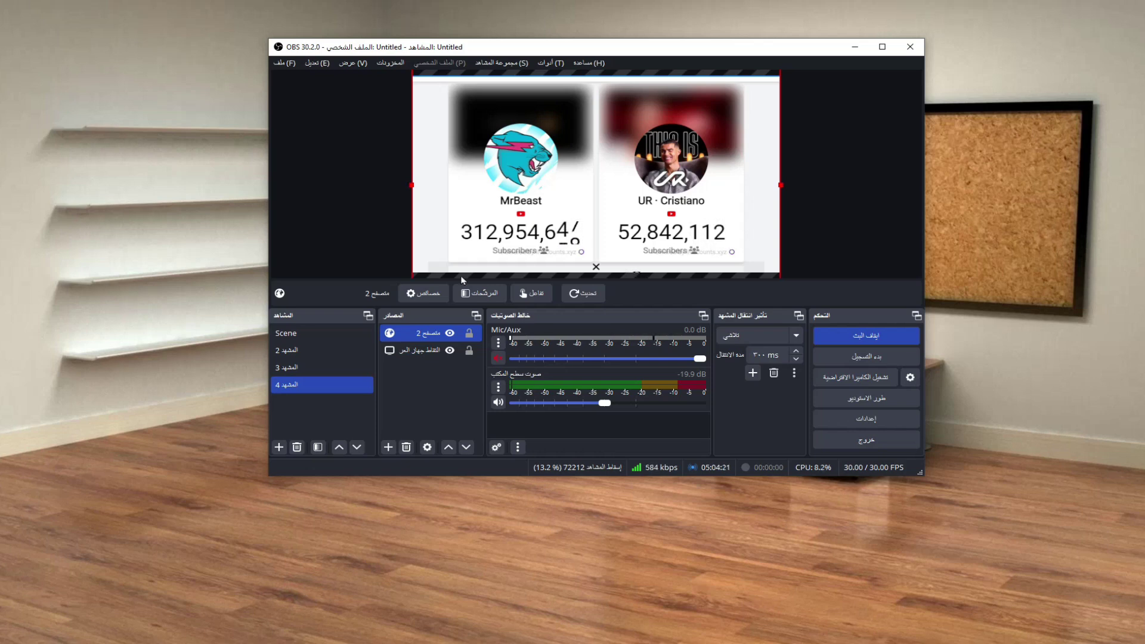
# Add a new image source to the scene using 3e0d7c62dc1964e965460e4d703780b2.gif from the Desktop folder.
pyautogui.click(386, 451)
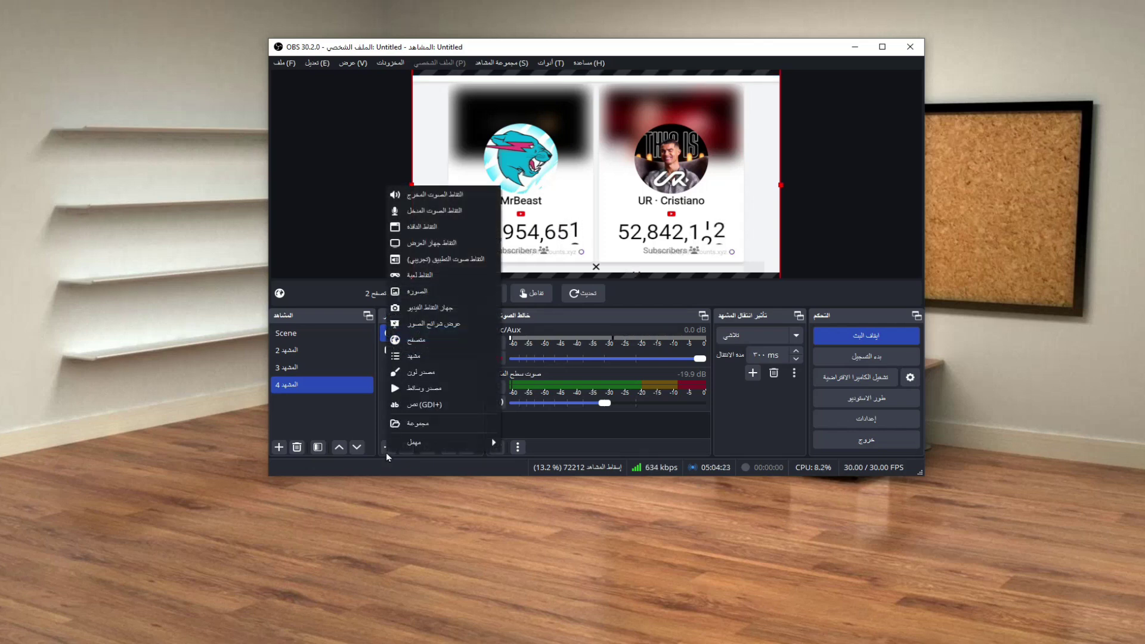
pyautogui.click(409, 294)
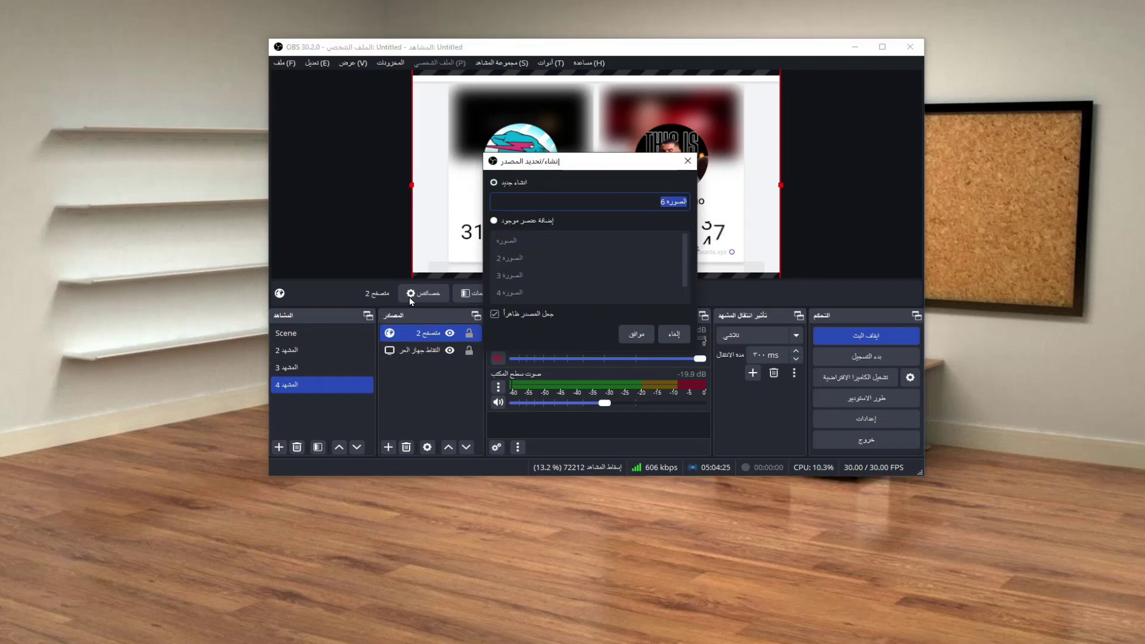
pyautogui.click(635, 334)
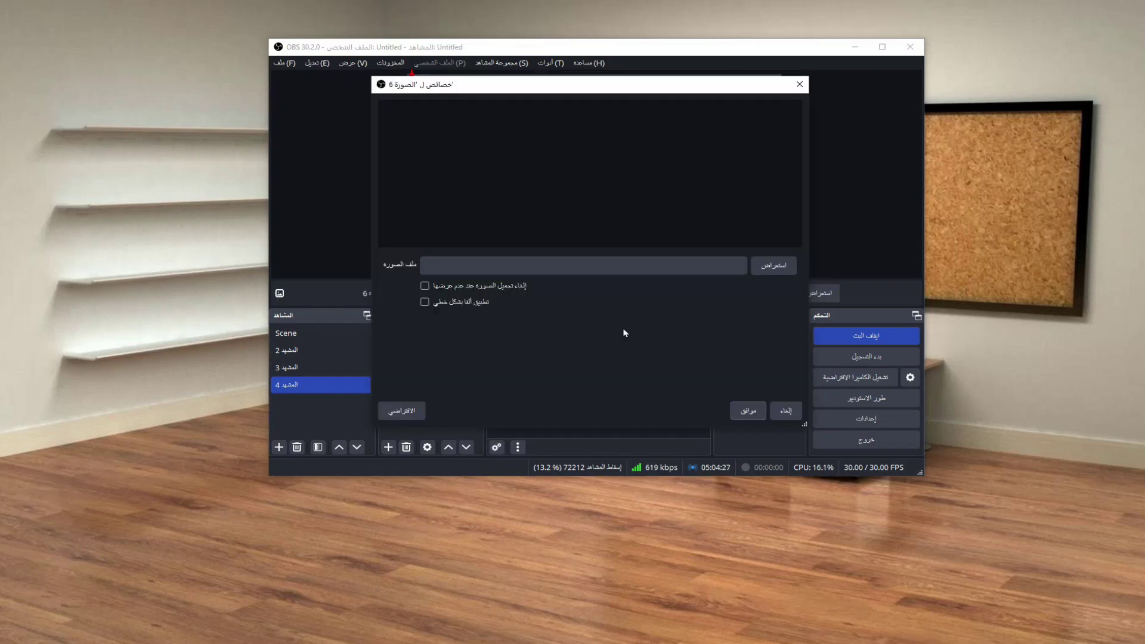
pyautogui.click(773, 271)
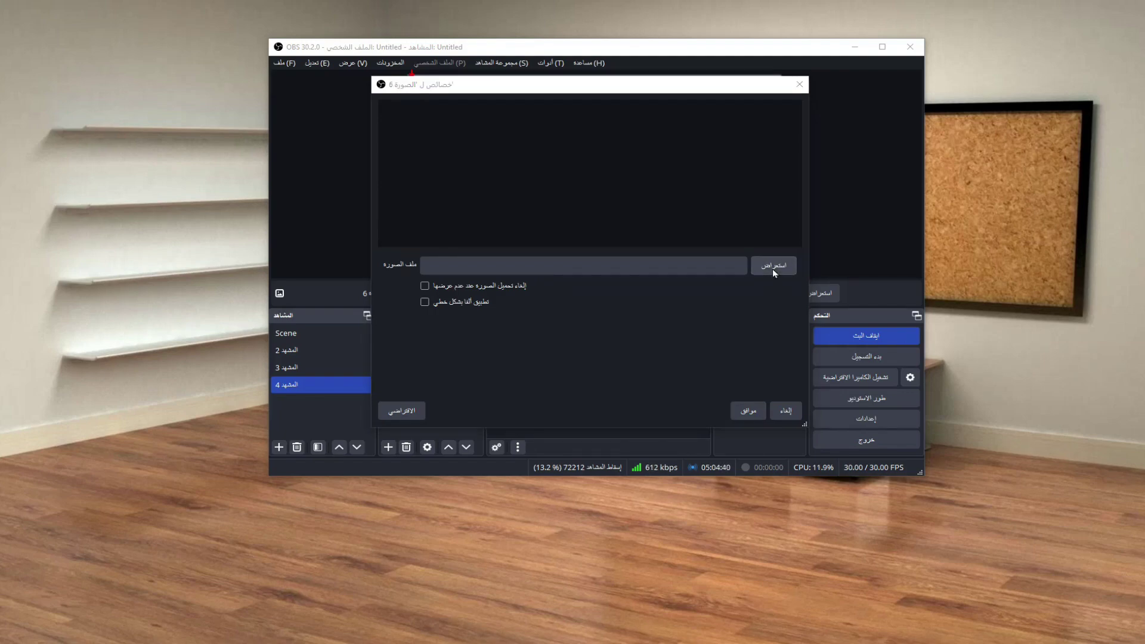
pyautogui.click(422, 218)
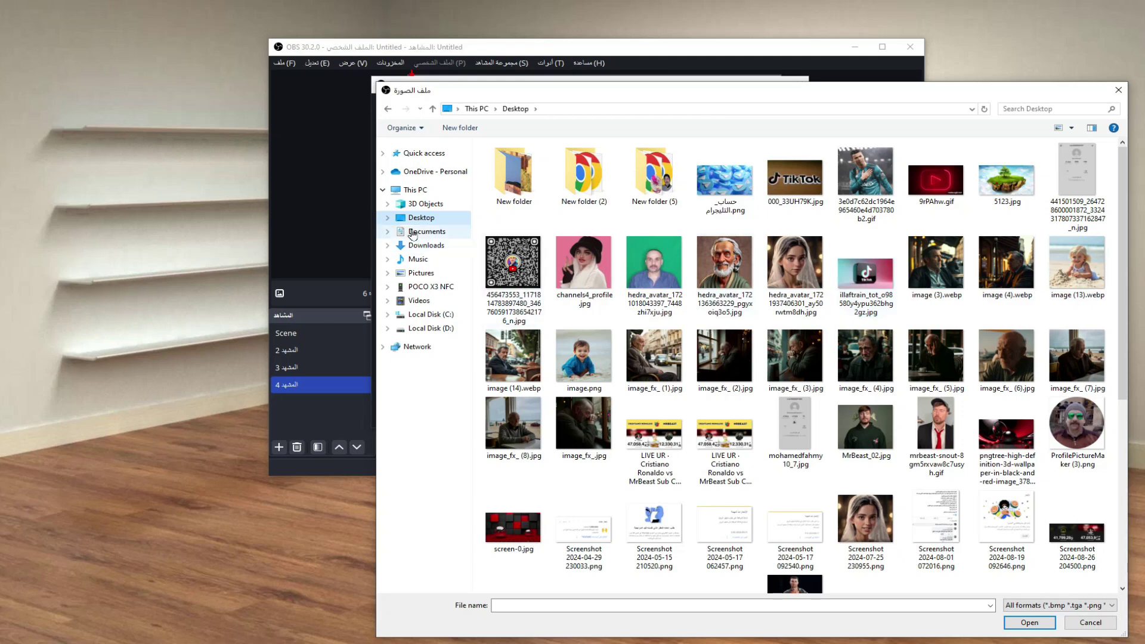
pyautogui.click(866, 179)
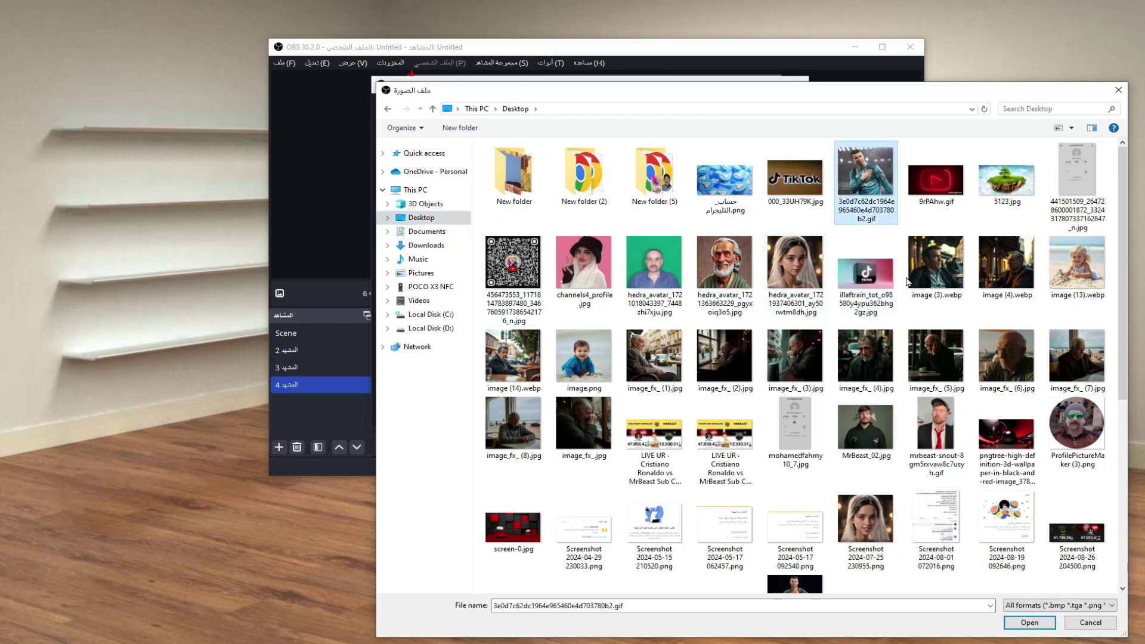
pyautogui.click(1028, 622)
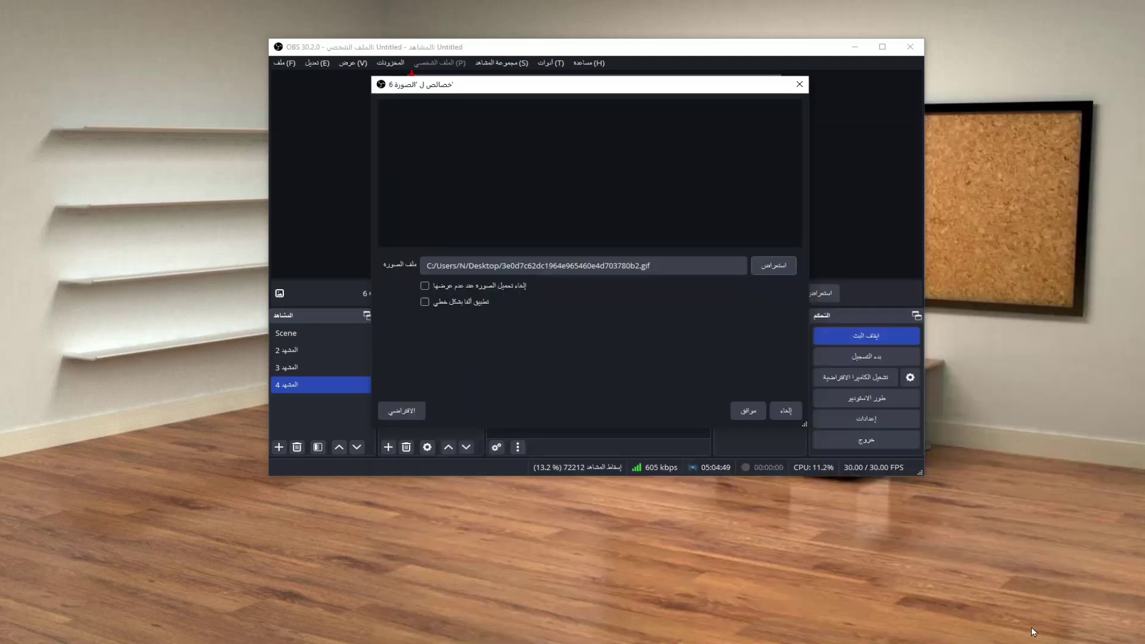
pyautogui.click(744, 410)
# Move and resize the Cristiano GIF so it covers the profile picture above the UR · Cristiano name.
pyautogui.moveTo(482, 160); pyautogui.dragTo(655, 183)
pyautogui.moveTo(729, 223); pyautogui.dragTo(664, 166)
pyautogui.moveTo(636, 130); pyautogui.dragTo(719, 130)
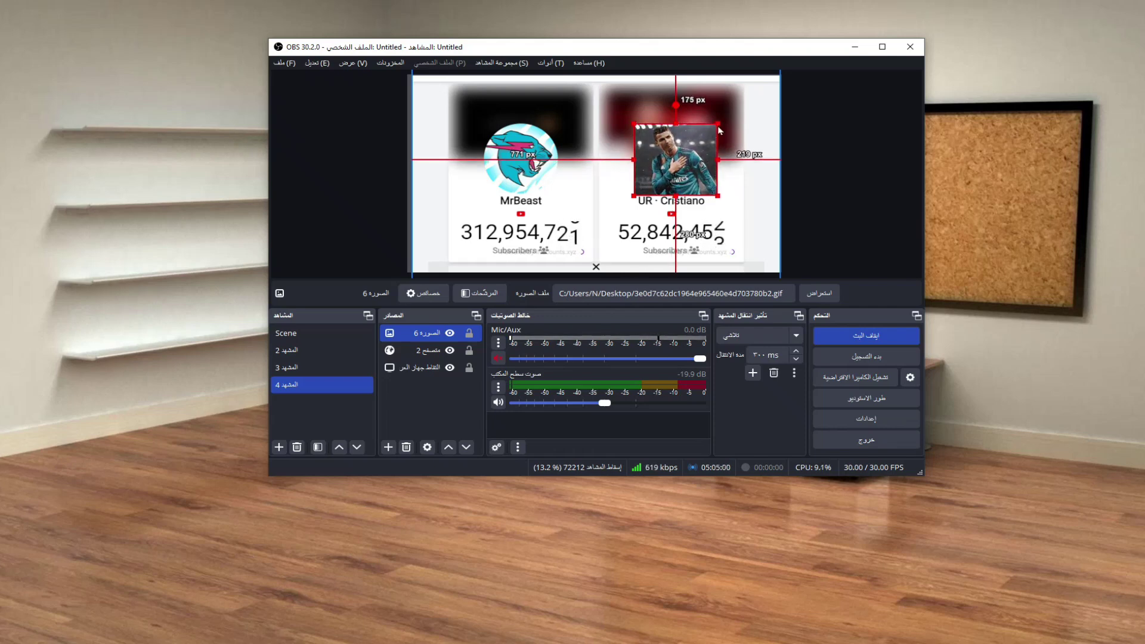
pyautogui.moveTo(633, 119); pyautogui.dragTo(624, 114)
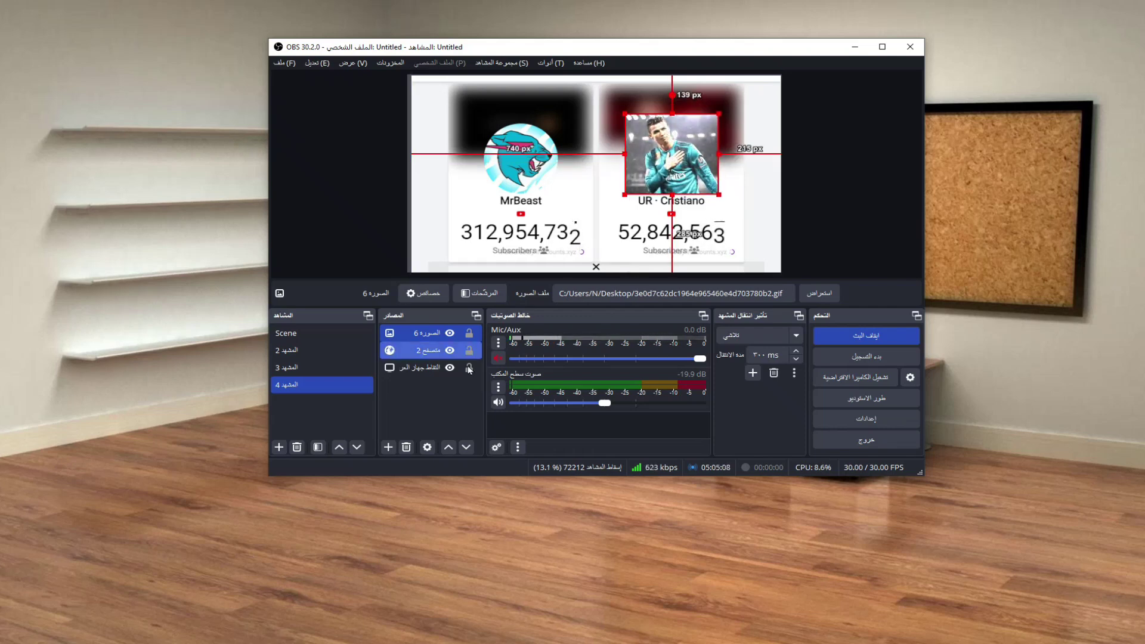
# Add a new image source from mrbeast-snout-8gm5rxvaw8c7usyh.gif and fit it over the MrBeast profile picture.
pyautogui.click(388, 448)
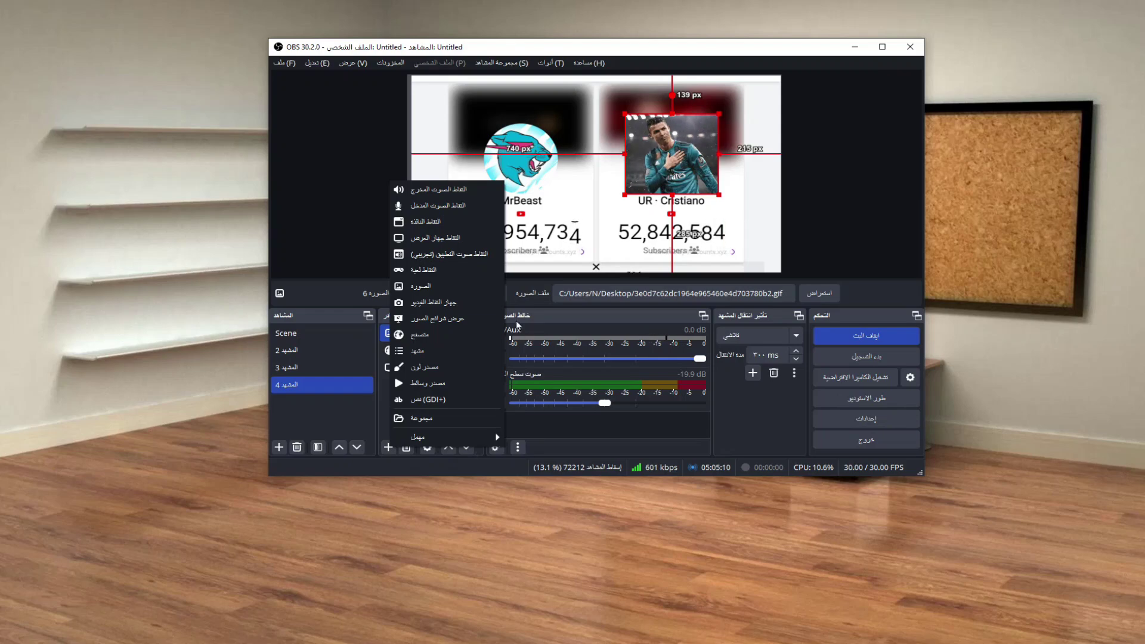
pyautogui.click(425, 286)
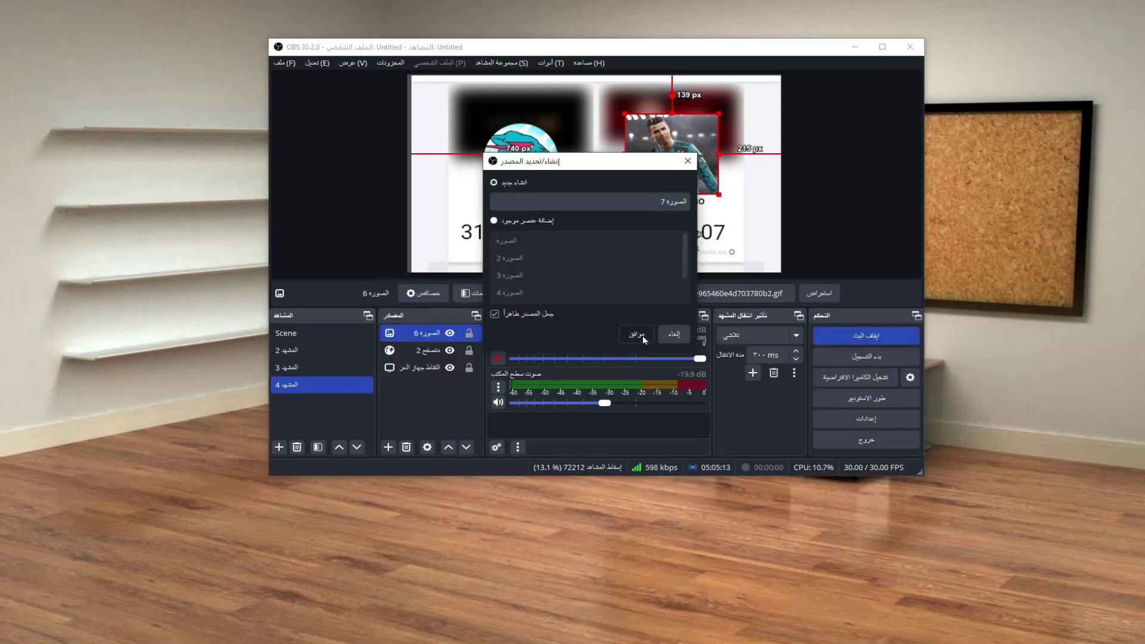
pyautogui.click(642, 335)
pyautogui.click(773, 265)
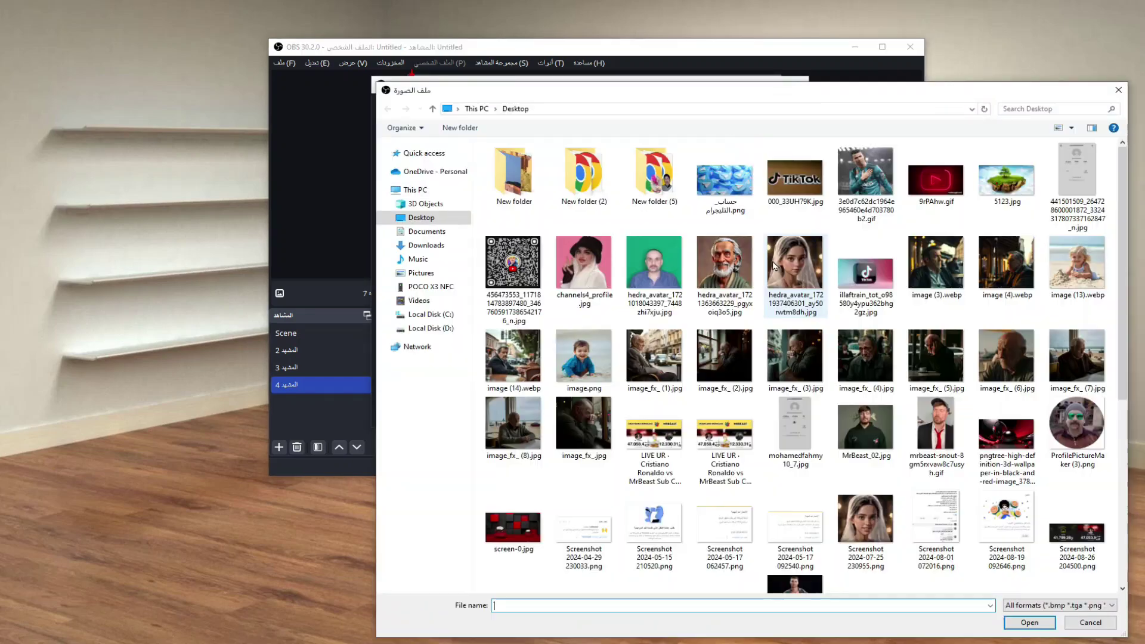
pyautogui.doubleClick(935, 423)
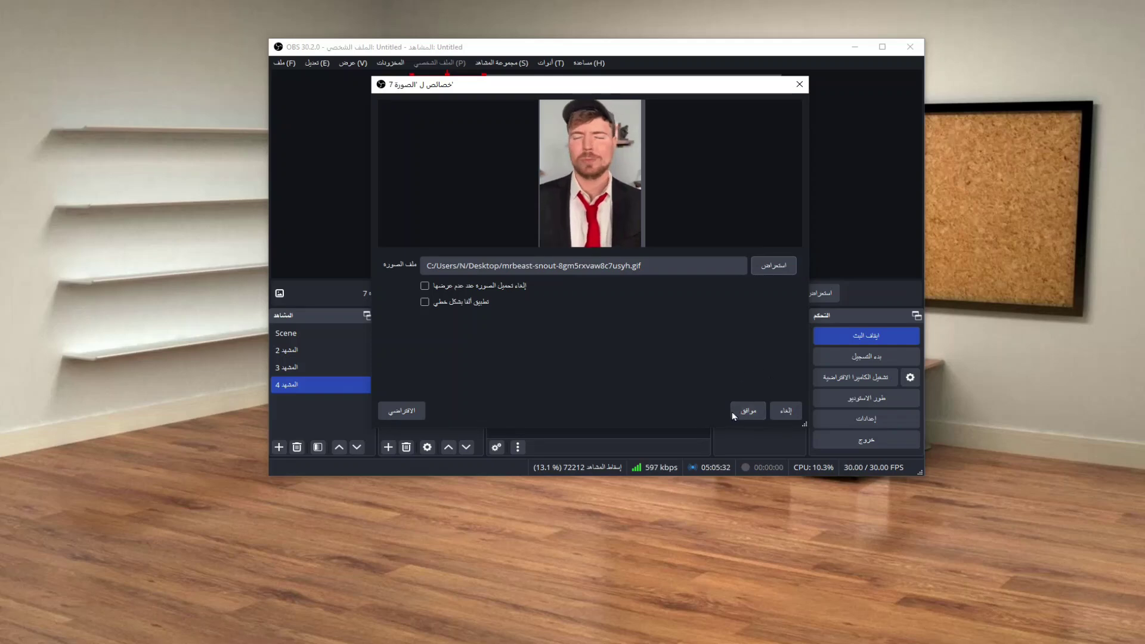
pyautogui.click(744, 411)
pyautogui.moveTo(454, 140); pyautogui.dragTo(526, 154)
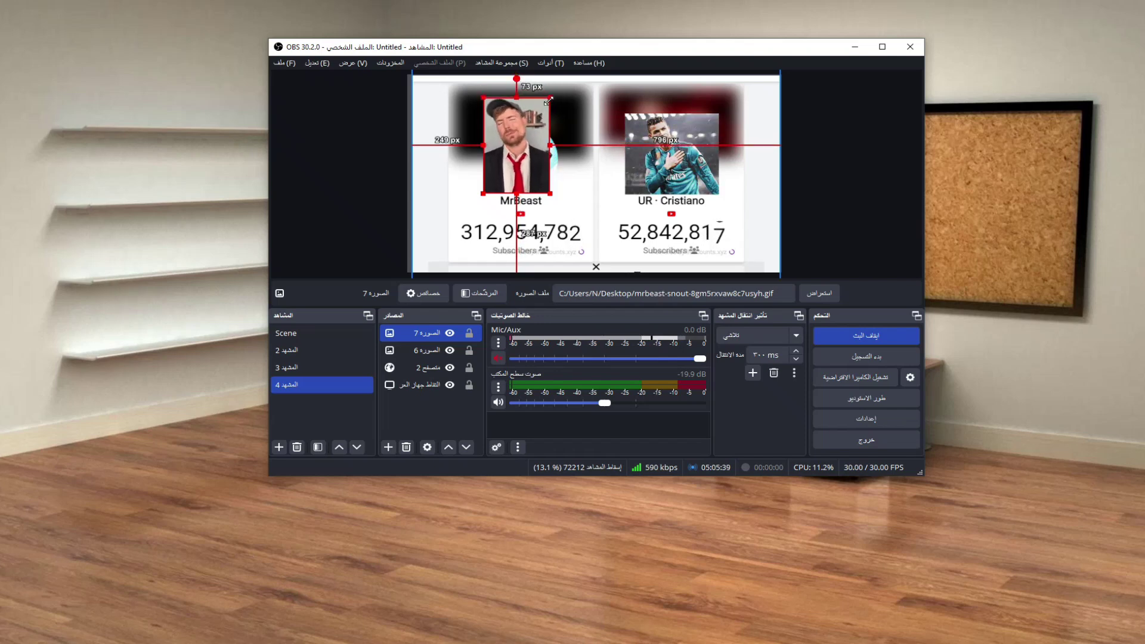
pyautogui.click(796, 219)
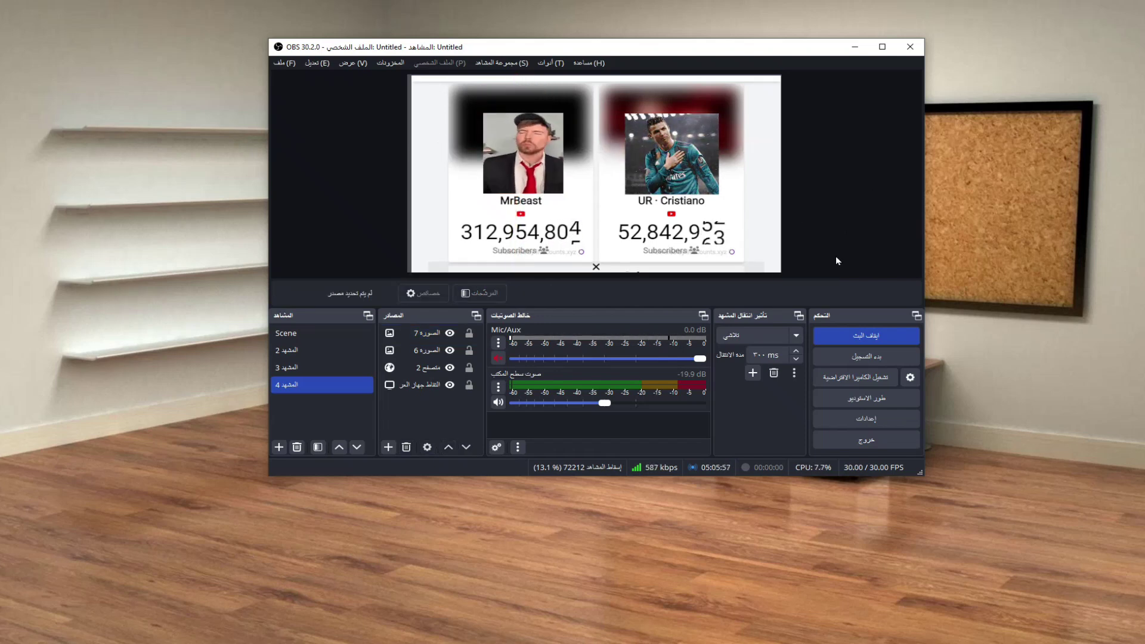
# Set the desktop audio volume to -16.8 dB.
pyautogui.click(388, 447)
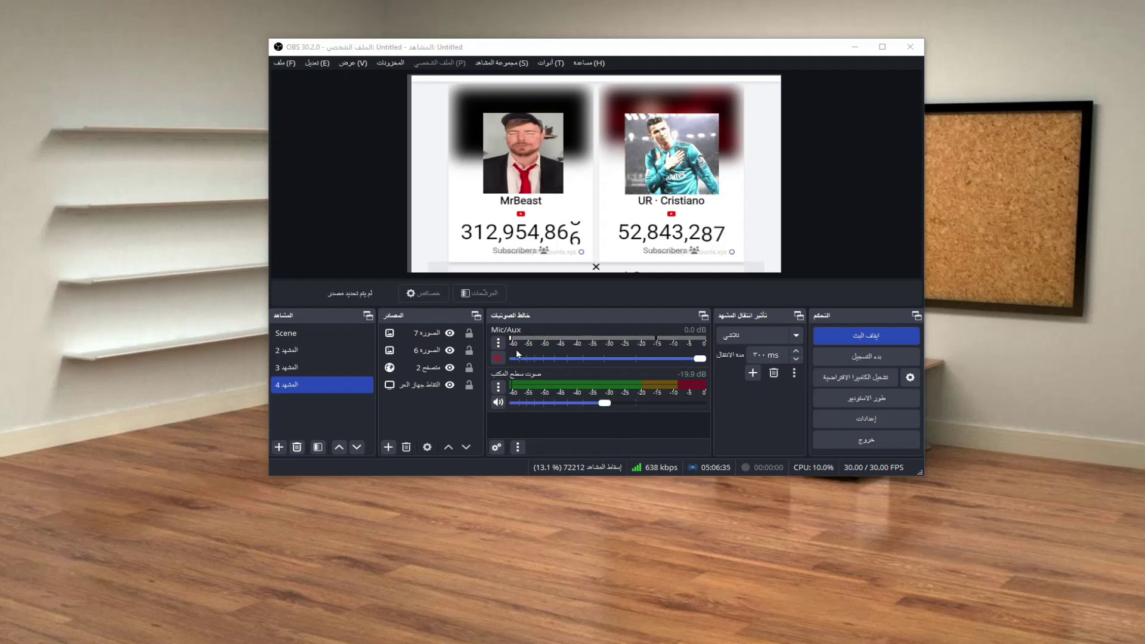
pyautogui.moveTo(607, 404); pyautogui.dragTo(588, 408)
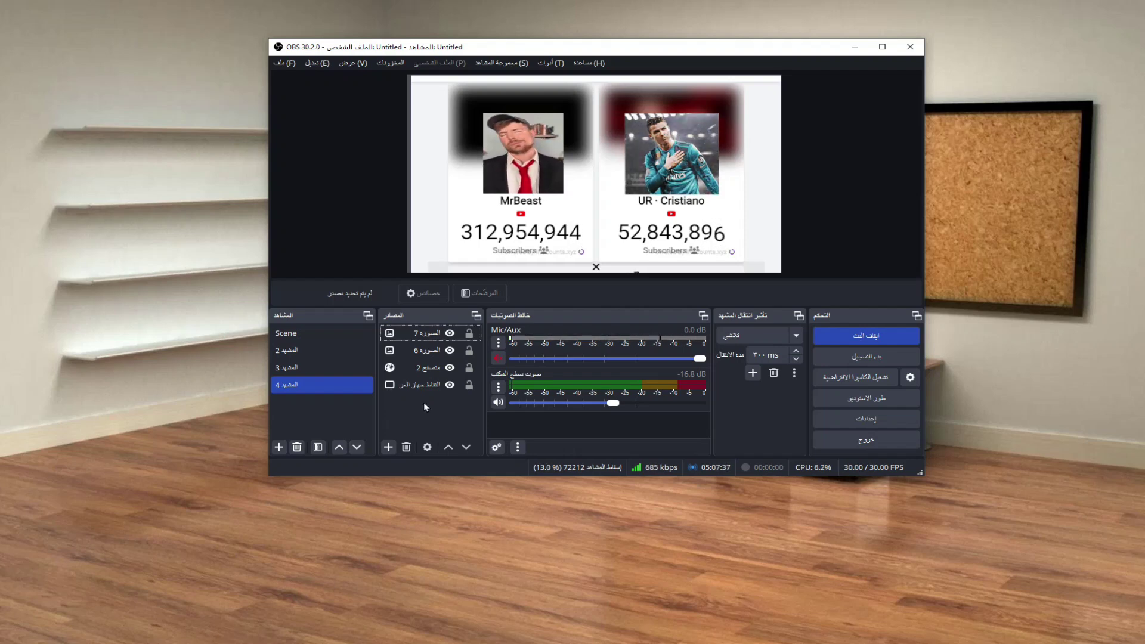
# Add a new video capture device source with OBS Virtual Camera as the device.
pyautogui.click(388, 448)
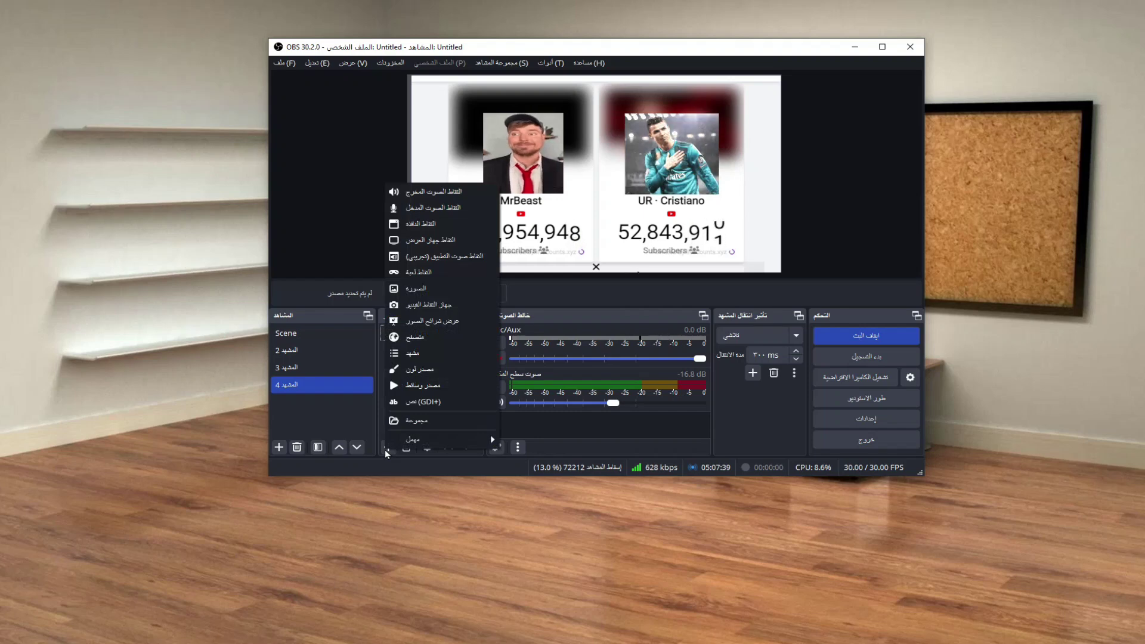
pyautogui.click(415, 304)
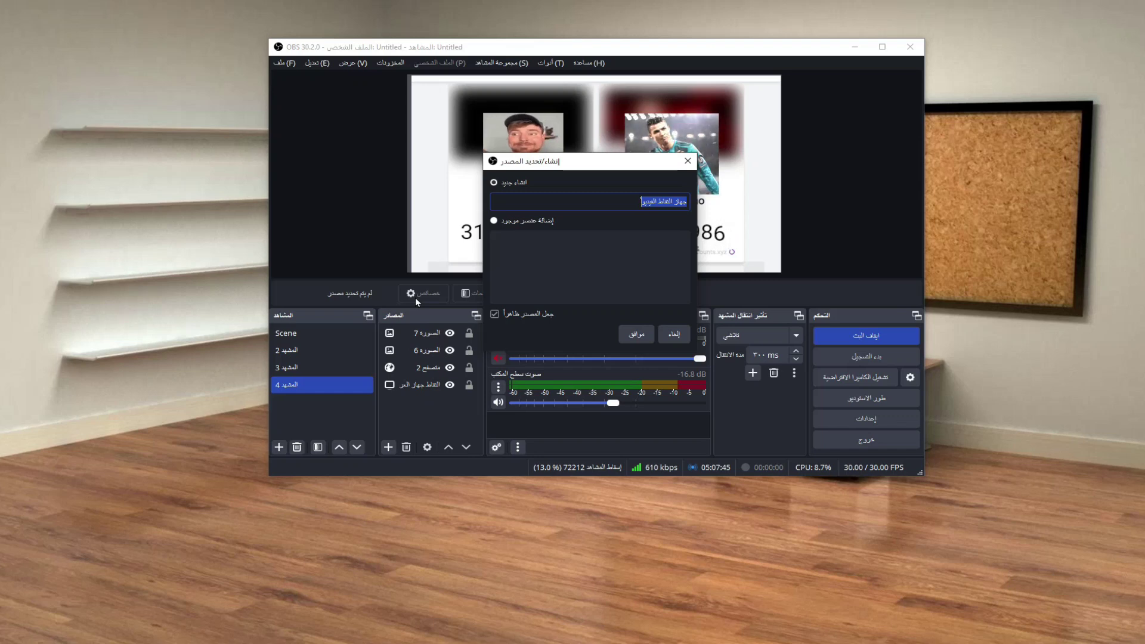
pyautogui.click(637, 334)
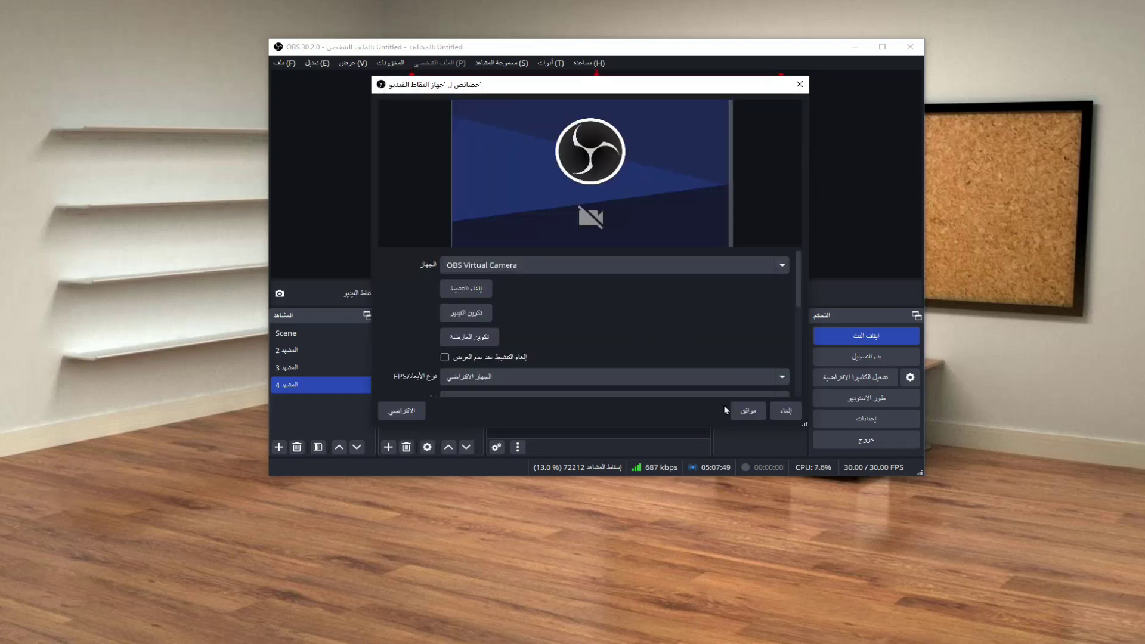
pyautogui.click(740, 411)
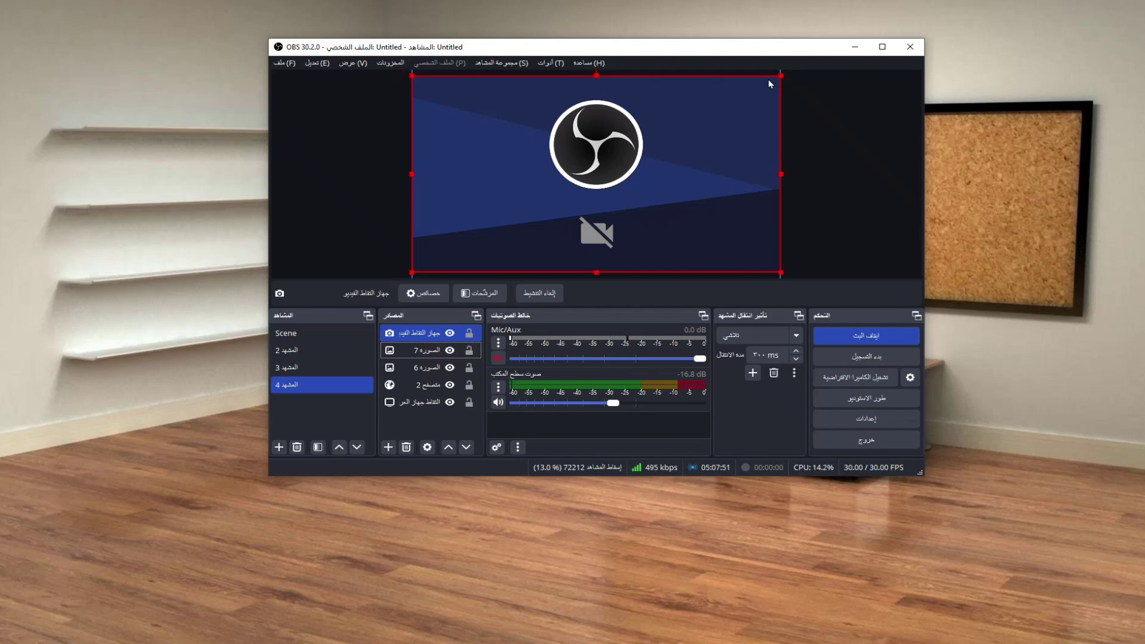
# Shrink the video capture source into the lower-left corner of the canvas, clear of the subscriber counts, and deselect it.
pyautogui.moveTo(778, 75); pyautogui.dragTo(484, 230)
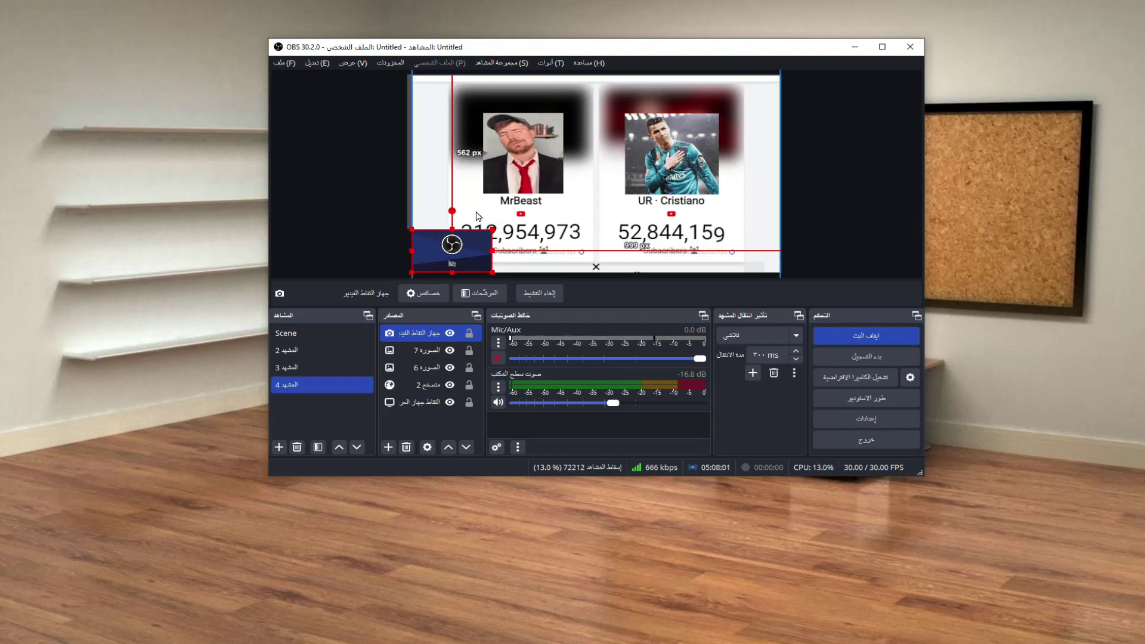
pyautogui.moveTo(492, 229); pyautogui.dragTo(469, 240)
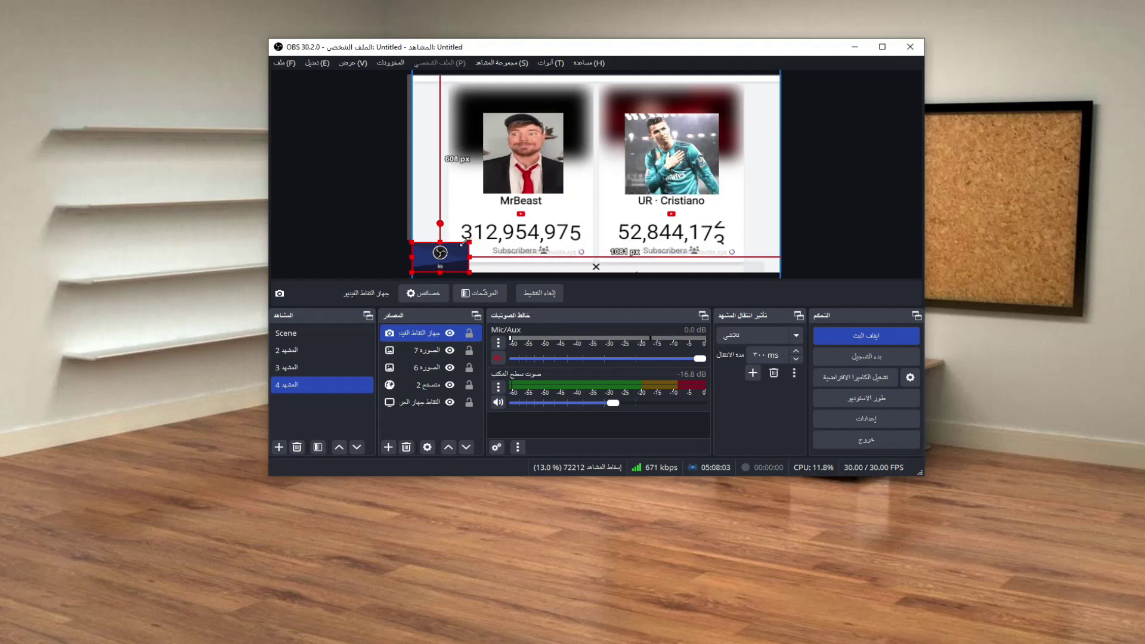
pyautogui.click(849, 143)
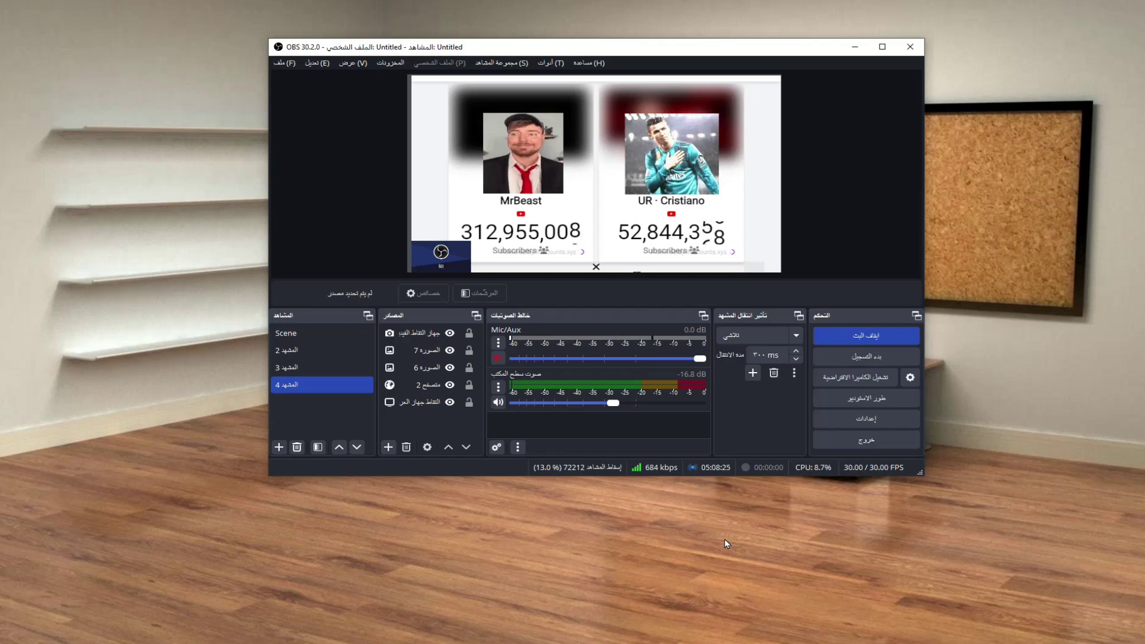
# Switch to the Media Player window with the VDTDM track.
pyautogui.moveTo(507, 623)
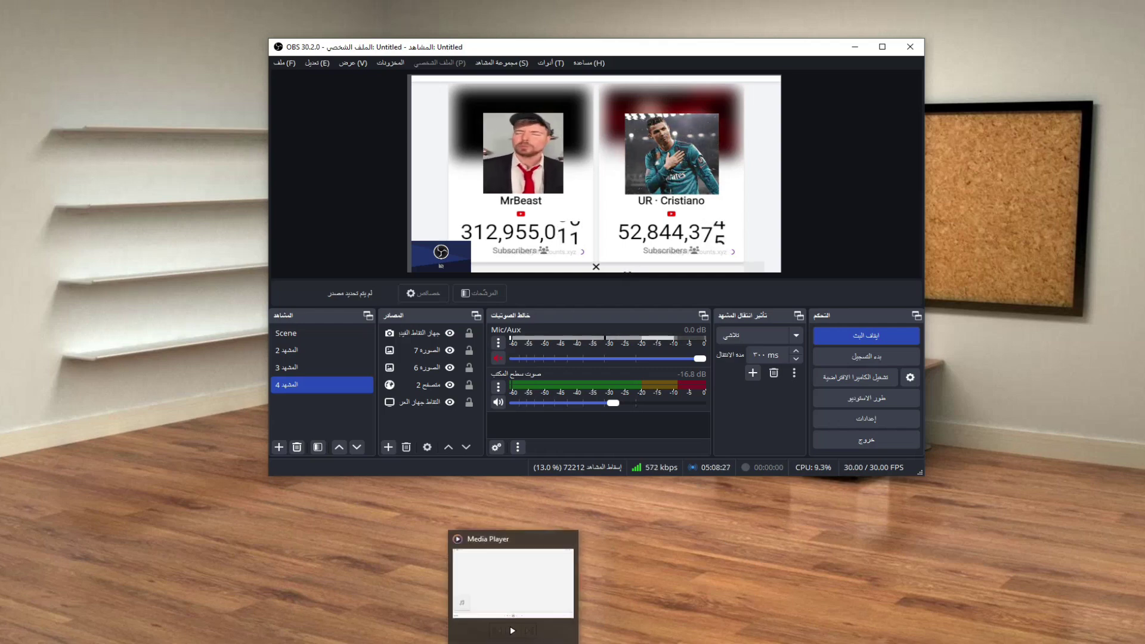
pyautogui.click(518, 578)
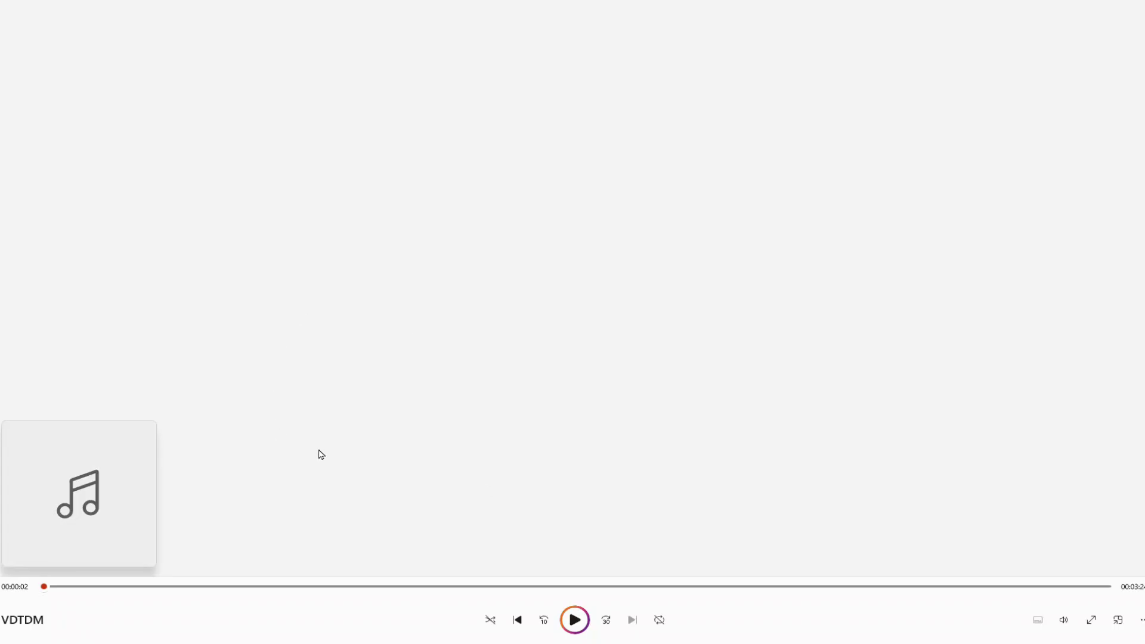